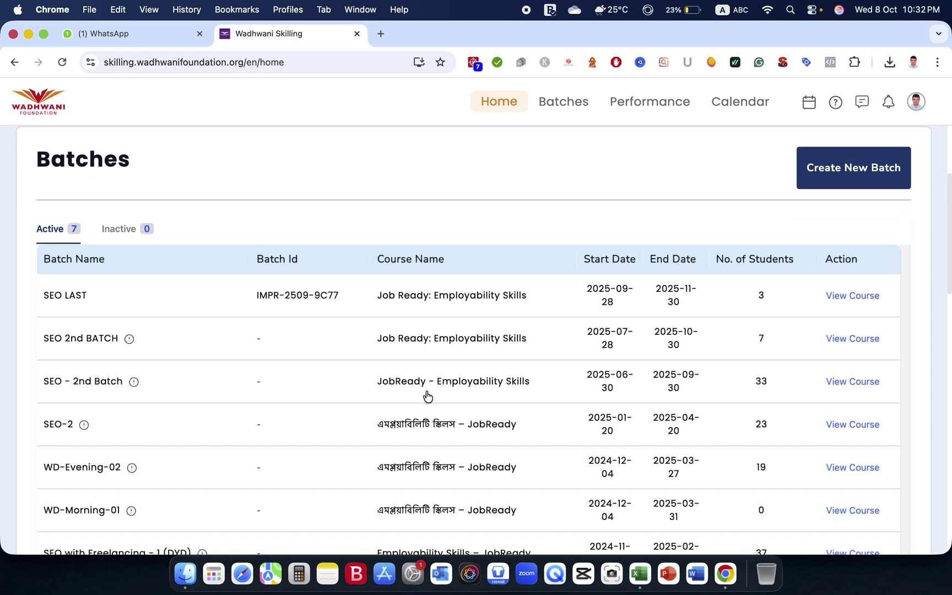
Go to the full batch list and open the details of the SEO LAST batch.
scroll(391, 324, "down", 3)
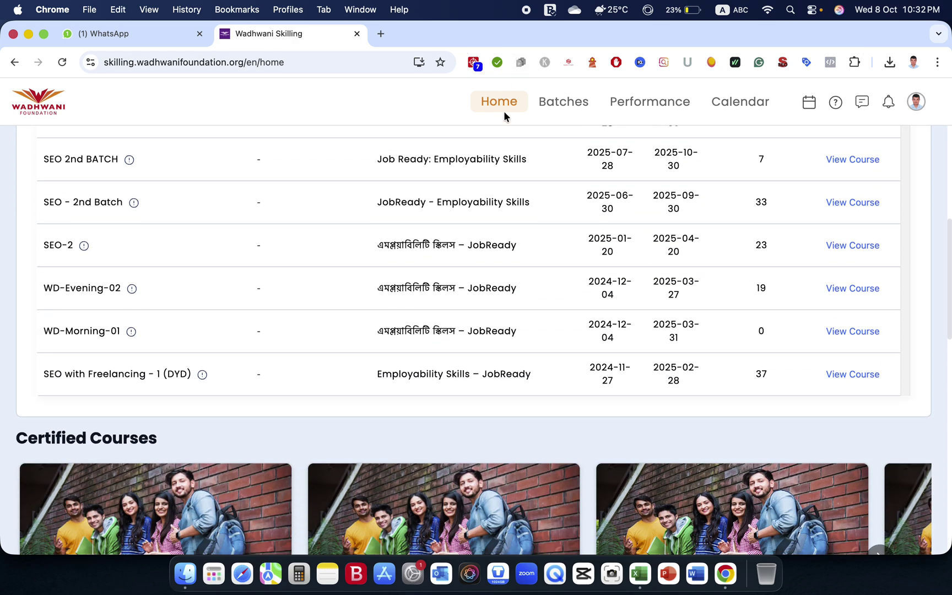
left_click(564, 103)
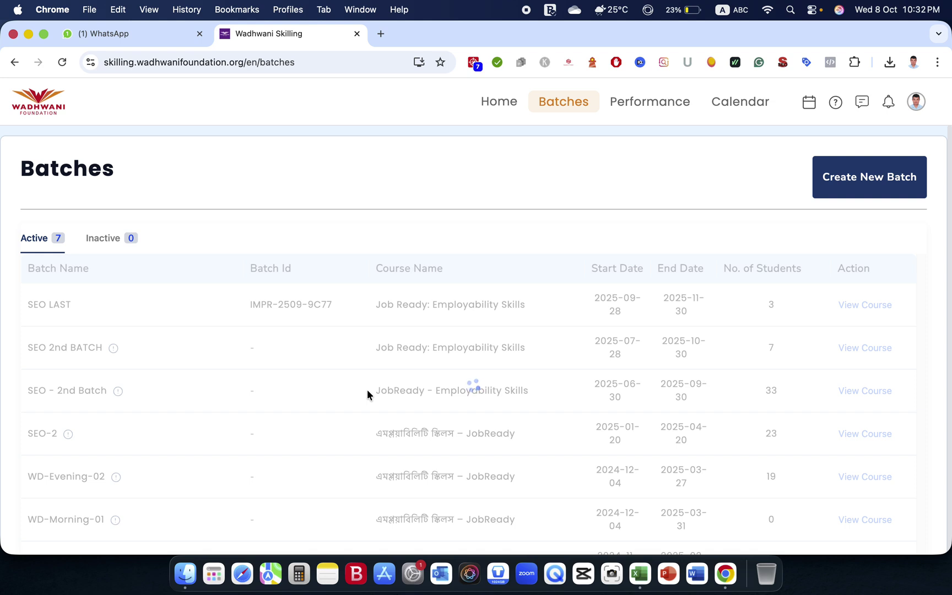
scroll(384, 372, "down", 2)
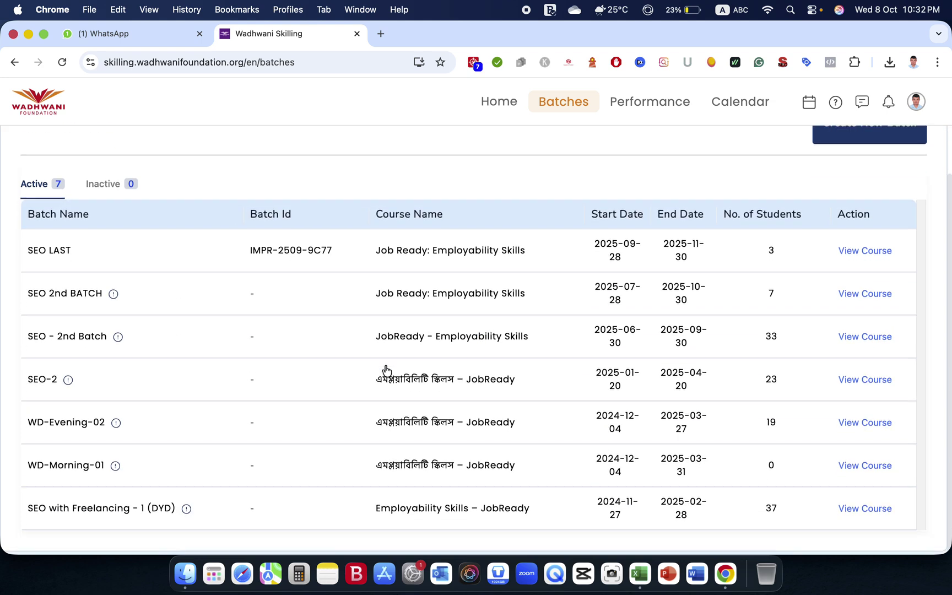
scroll(386, 370, "up", 2)
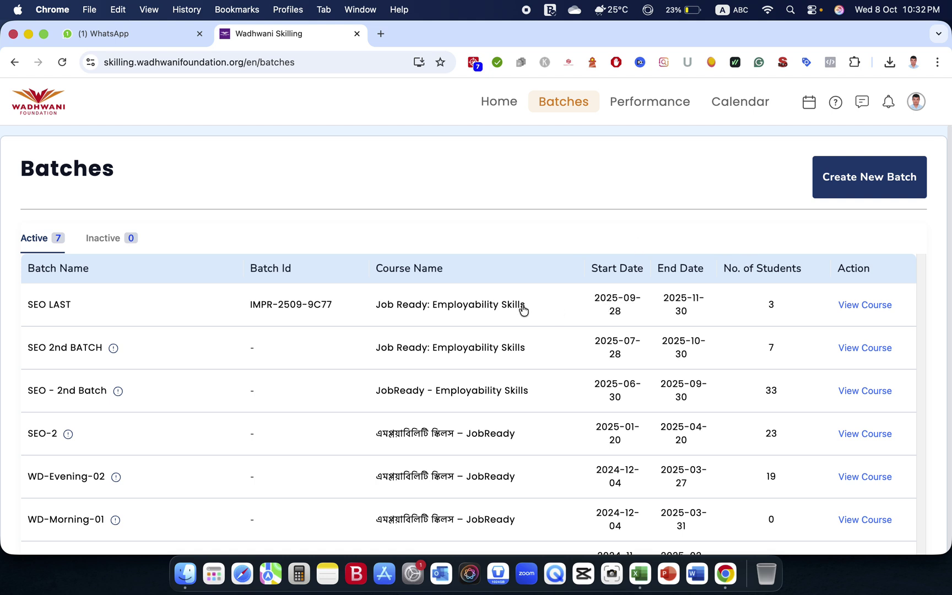
left_click(316, 308)
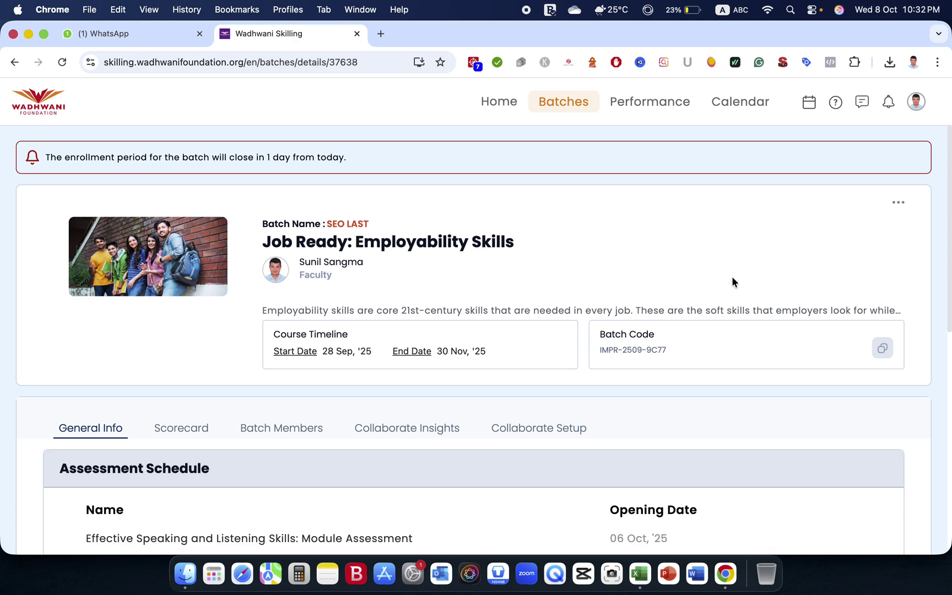
Look through the SEO LAST batch's Scorecard and Batch Members sections.
scroll(653, 359, "down", 2)
scroll(654, 359, "up", 2)
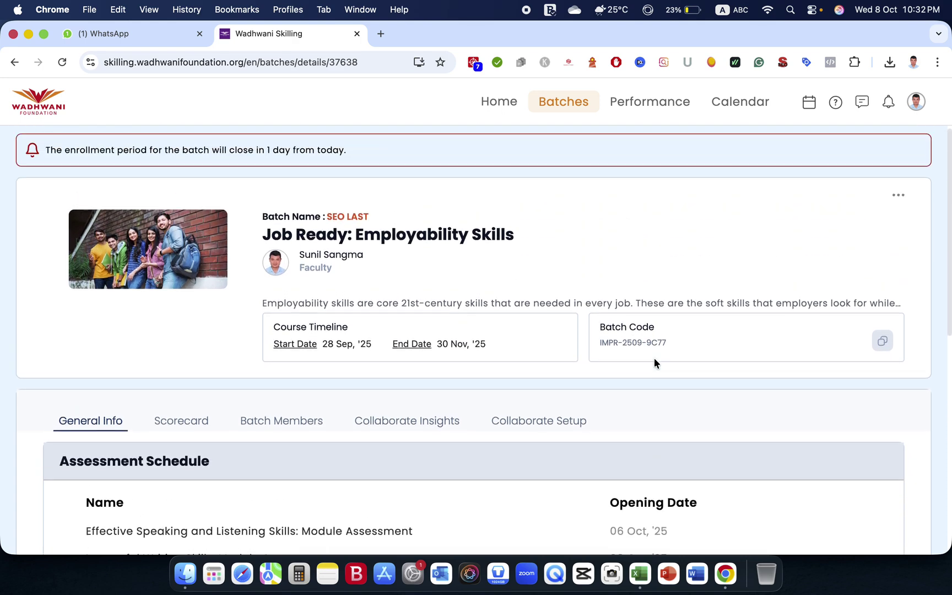
left_click(187, 426)
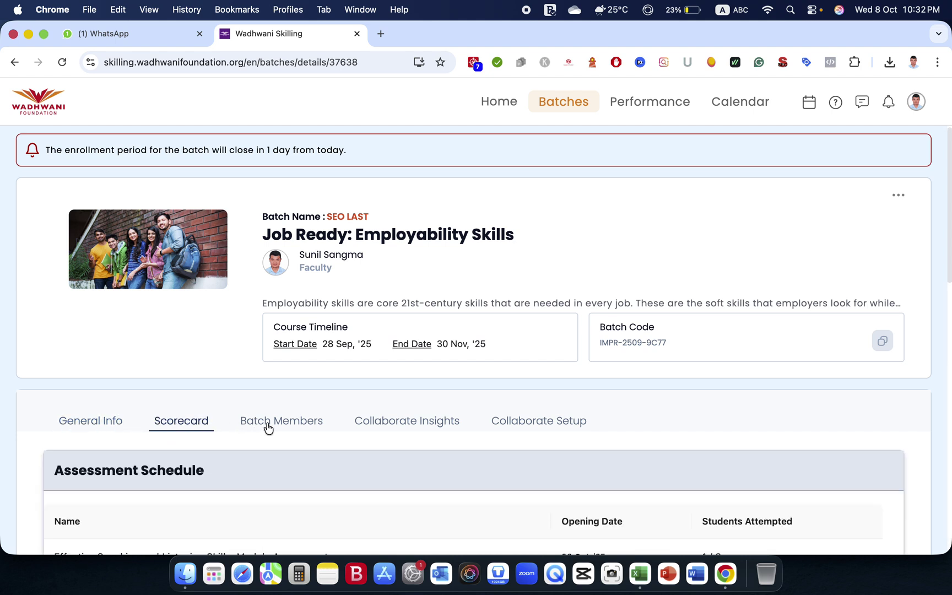
left_click(268, 427)
scroll(268, 428, "down", 2)
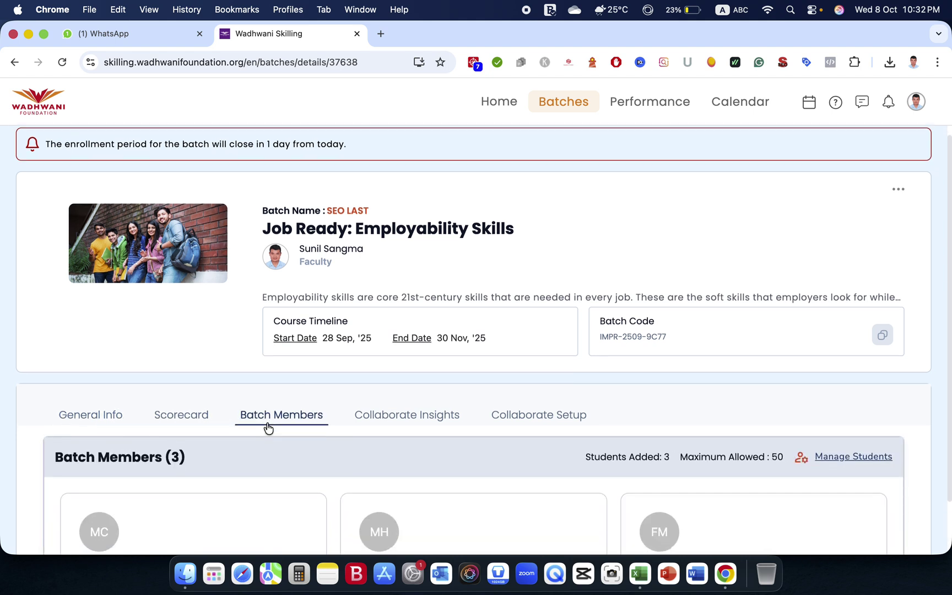
scroll(268, 428, "down", 4)
scroll(269, 428, "up", 4)
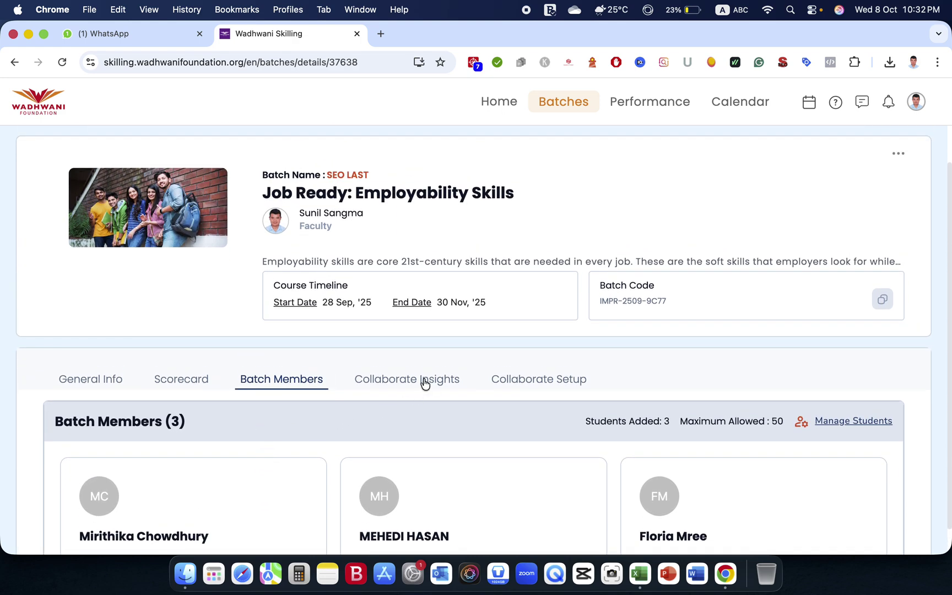
Examine the batch's Collaborate Insights and its Collaborate Setup with the difficulty level and career plans.
left_click(426, 382)
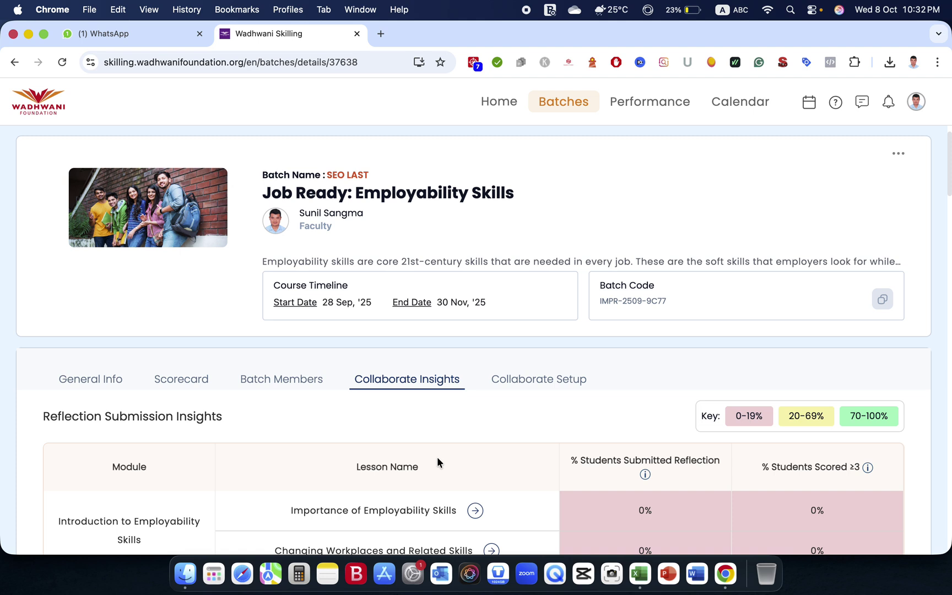
left_click(534, 383)
scroll(427, 439, "down", 3)
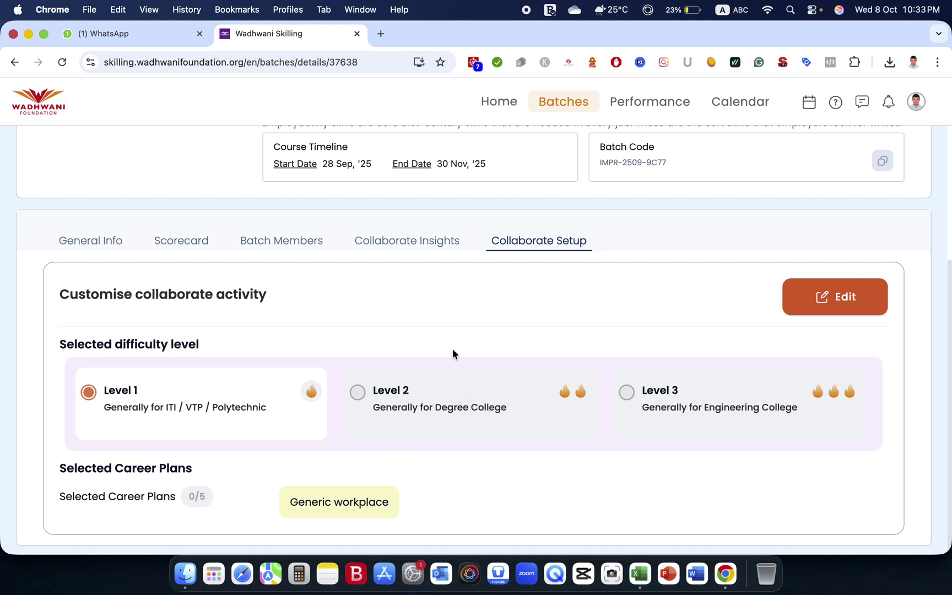
scroll(452, 353, "up", 3)
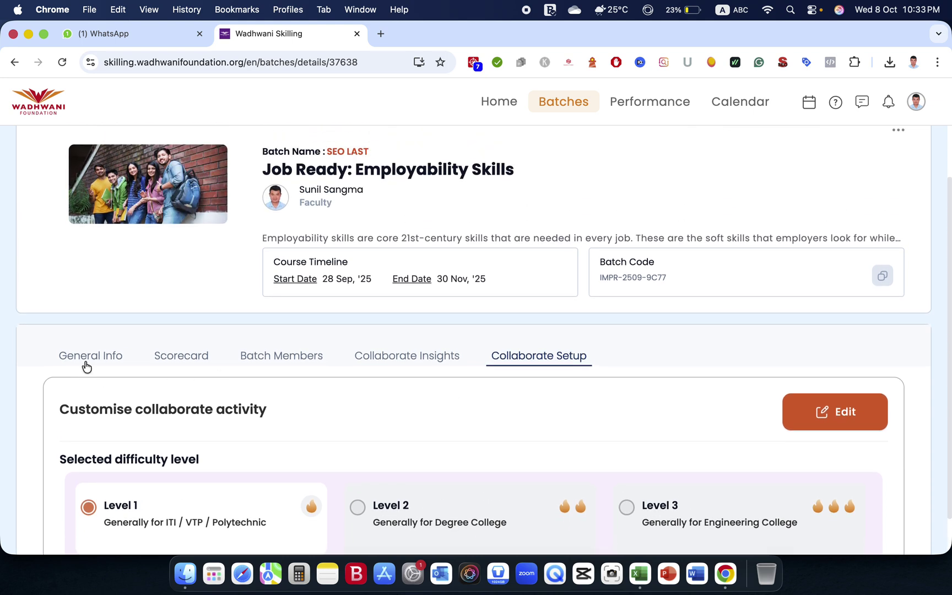
Review the assessment schedule in the batch's General Info and return to its member list.
left_click(86, 367)
scroll(361, 440, "down", 5)
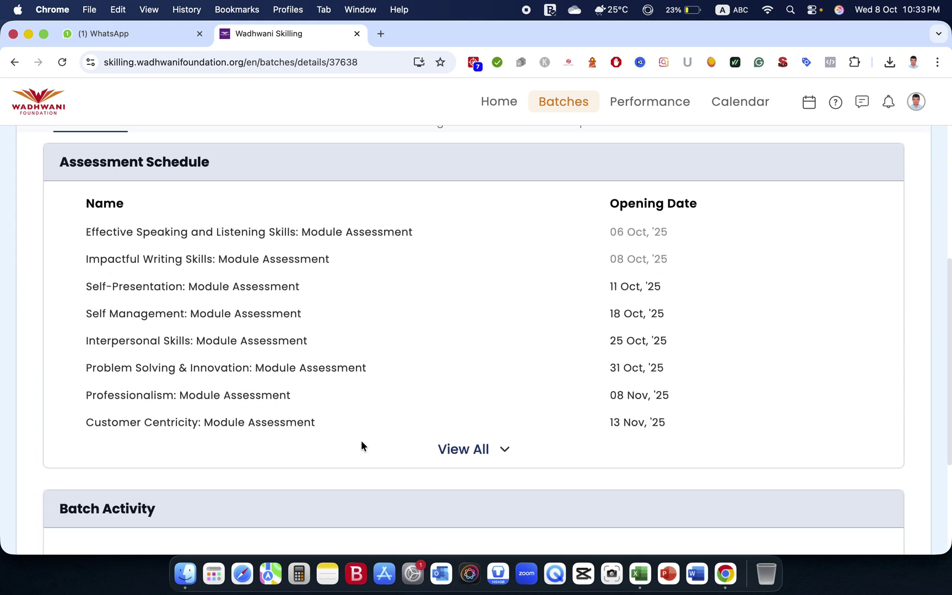
scroll(361, 442, "up", 8)
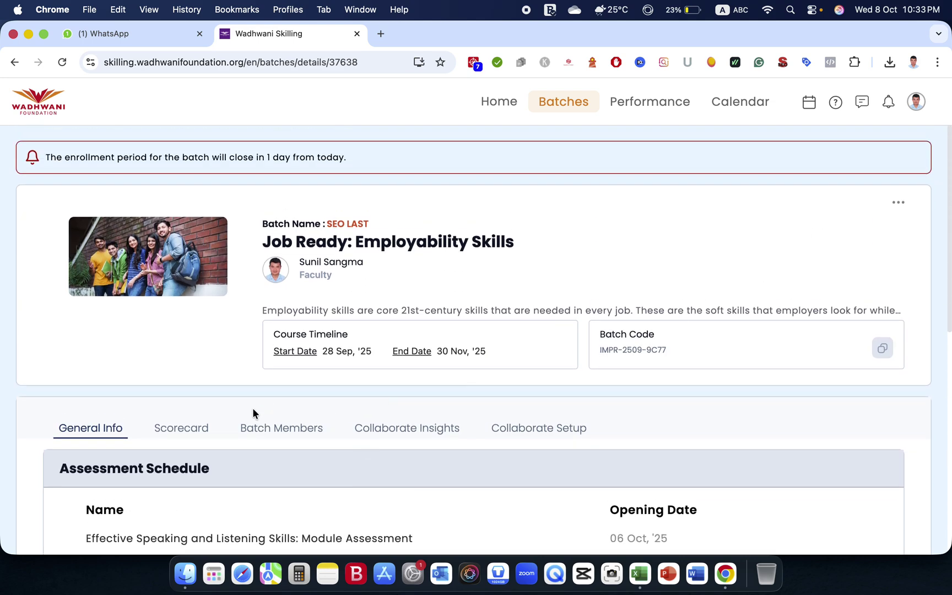
left_click(265, 435)
scroll(579, 442, "down", 2)
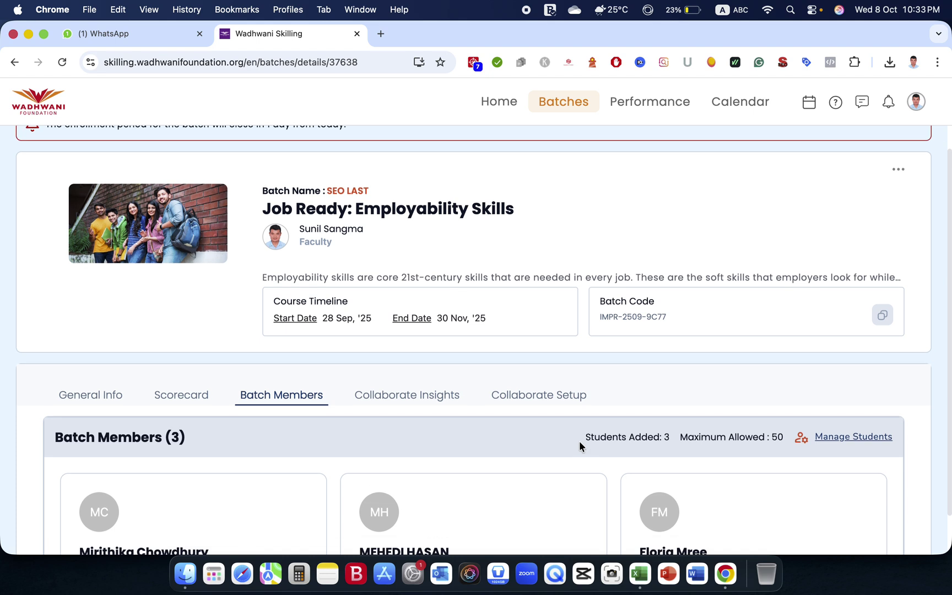
scroll(760, 391, "up", 2)
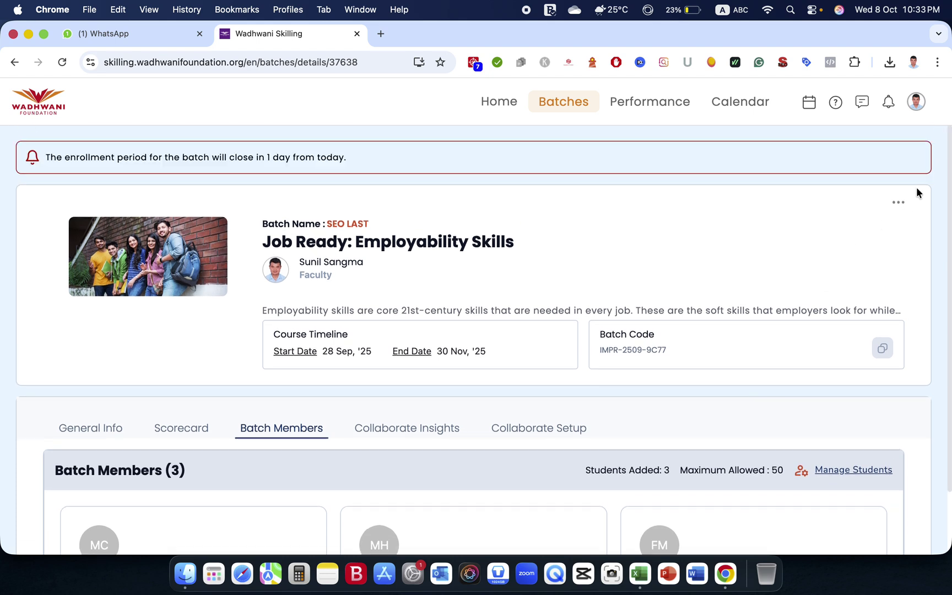
Open the Invite Students page from the batch's student management and copy the enrollment batch code.
left_click(901, 205)
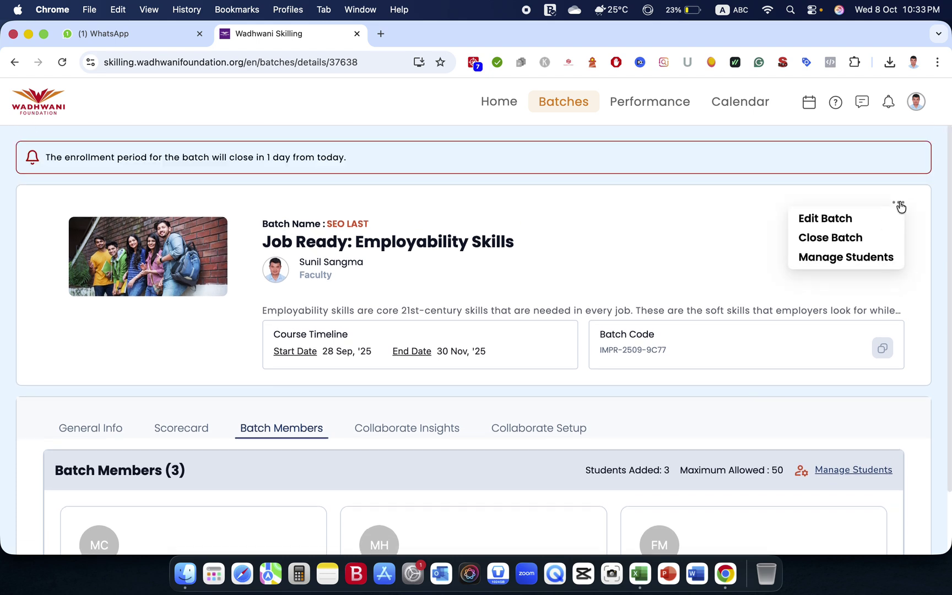
left_click(836, 262)
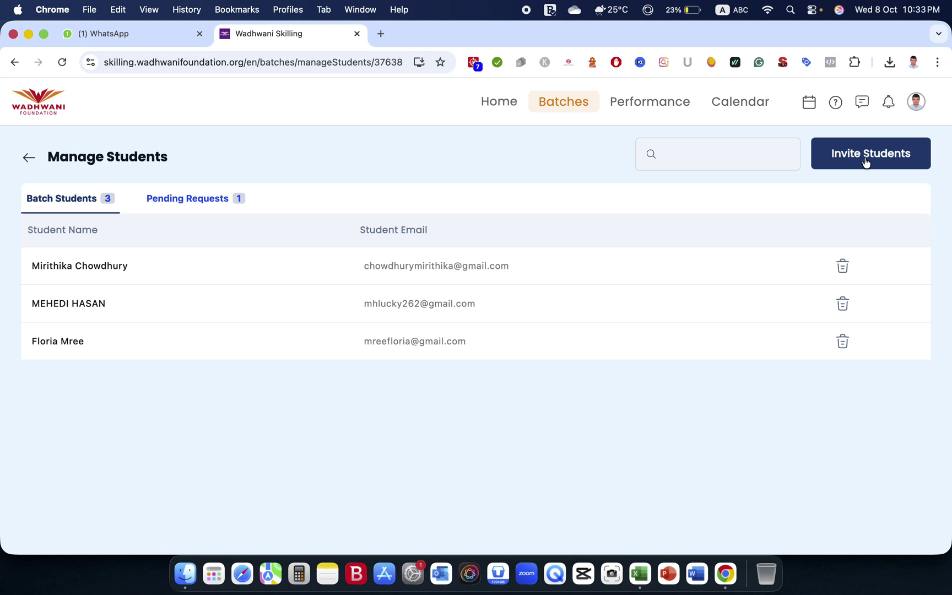
left_click(833, 160)
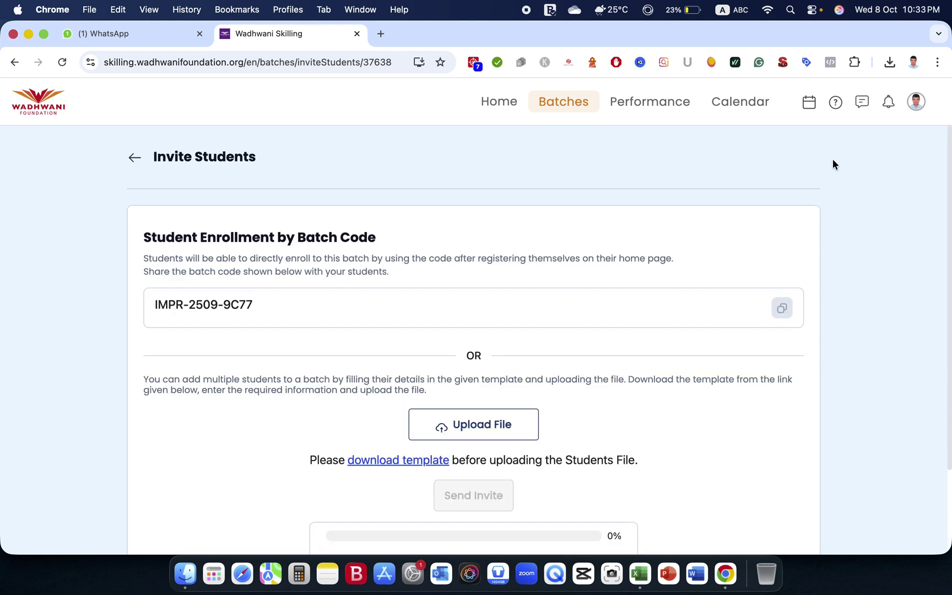
scroll(436, 422, "down", 3)
scroll(436, 421, "down", 2)
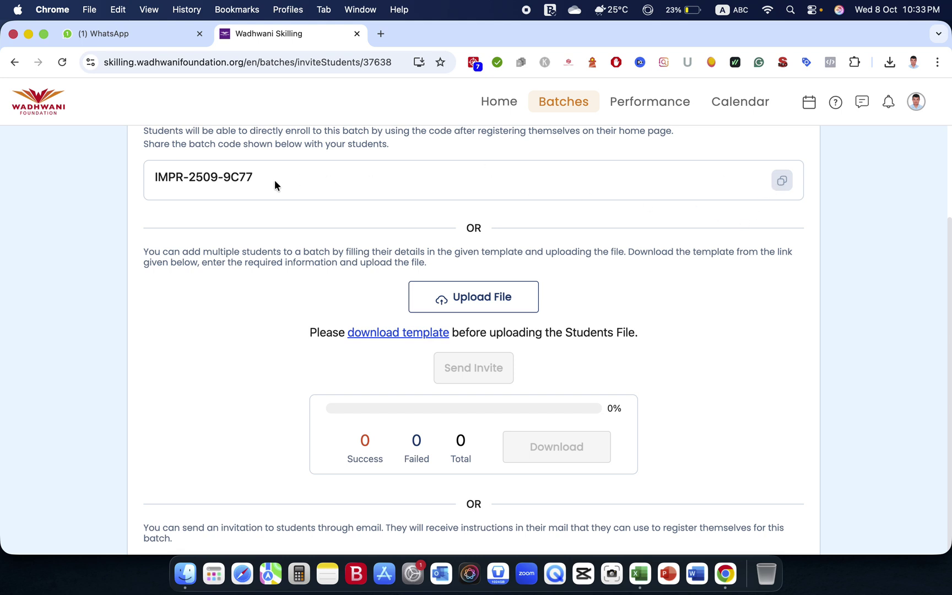
left_click_drag(263, 183, 148, 183)
key("super+c")
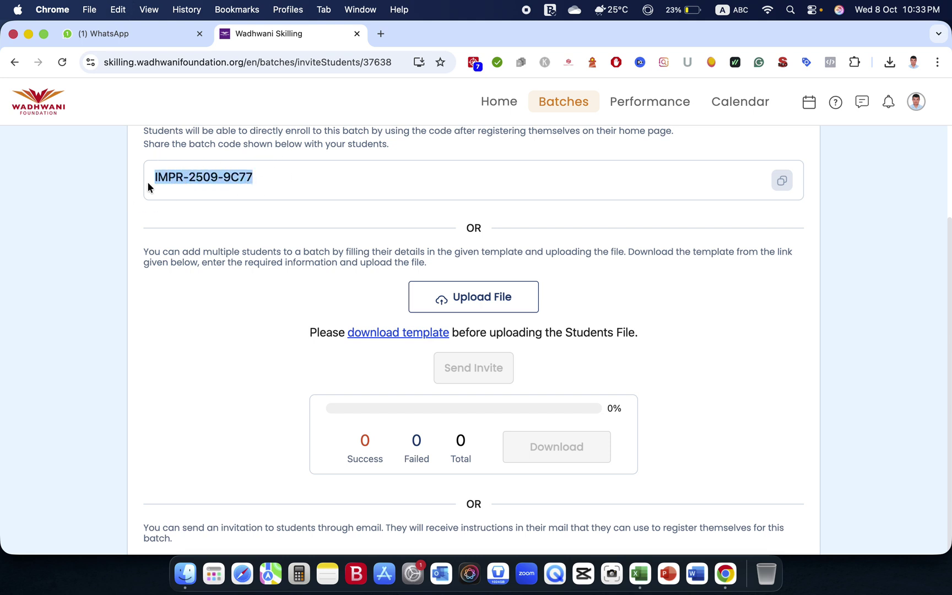
Switch to the other Chrome profile that has the isec.gov.bd site open.
left_click(288, 9)
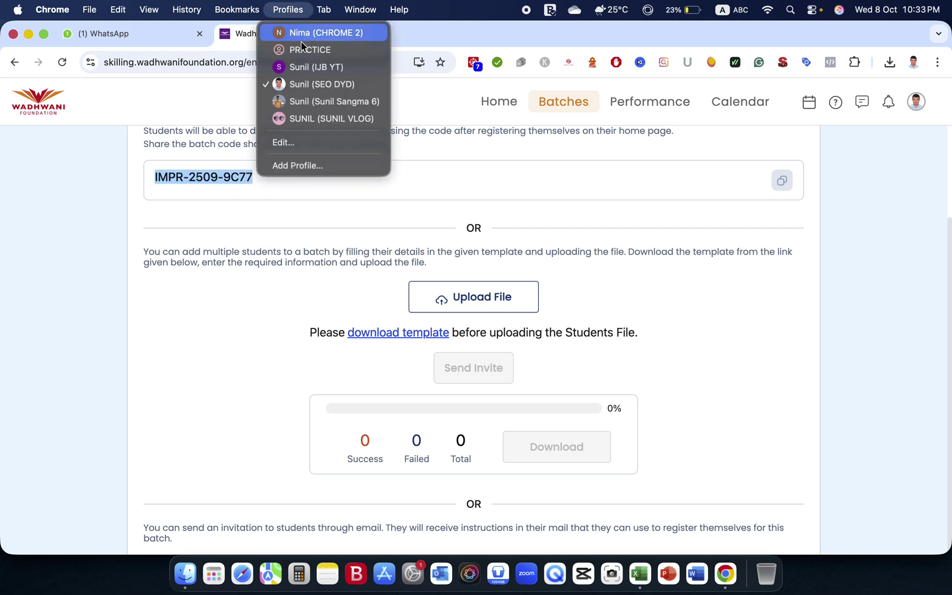
left_click(309, 99)
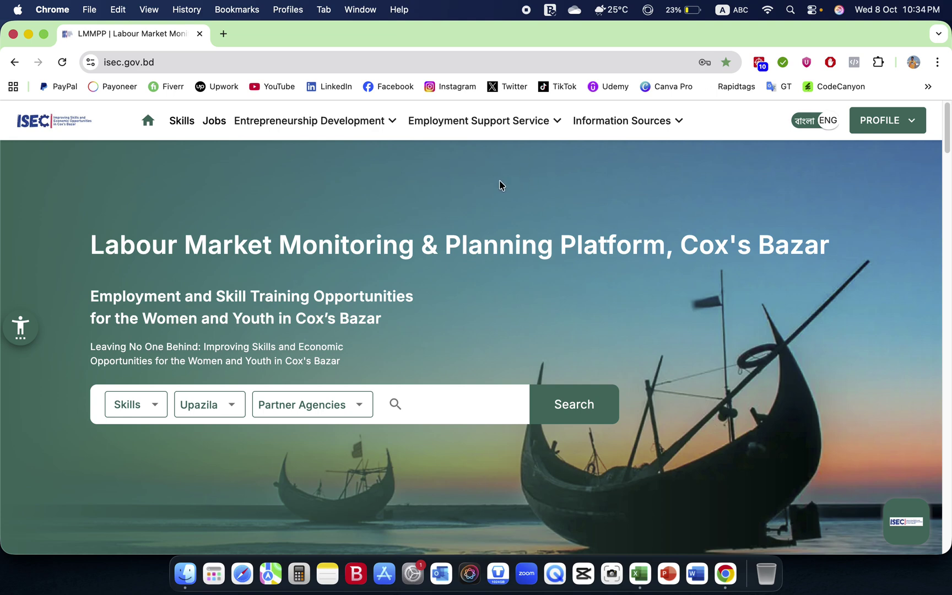
scroll(452, 228, "down", 1)
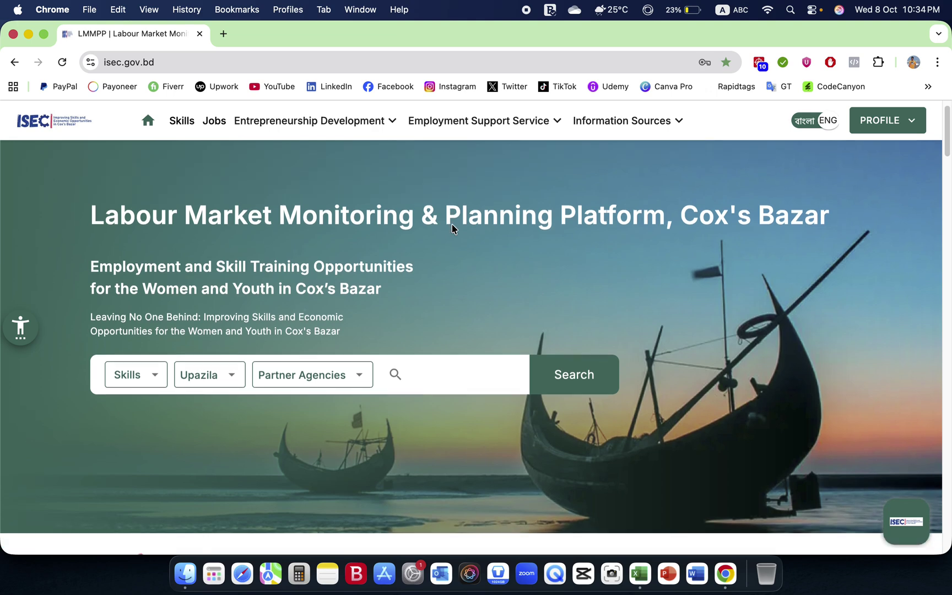
scroll(452, 227, "up", 1)
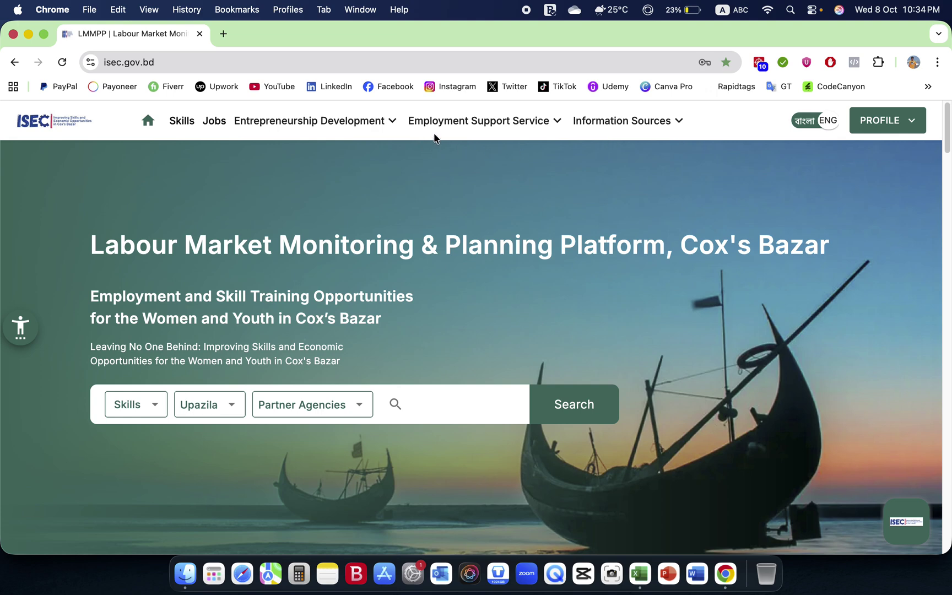
Open the Employability Skills course under Career Counseling in the online Employment Support Service and review its details.
left_click(551, 124)
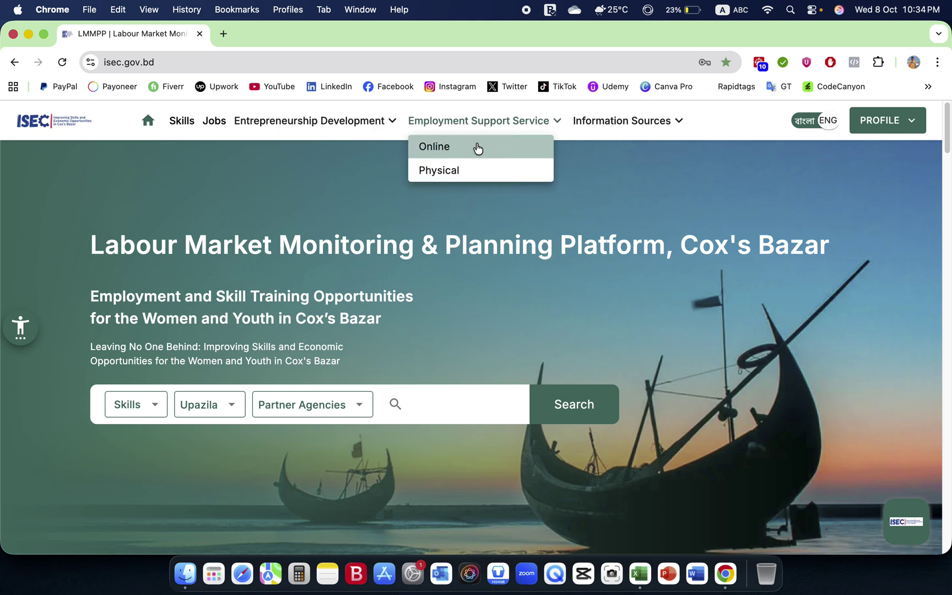
left_click(450, 156)
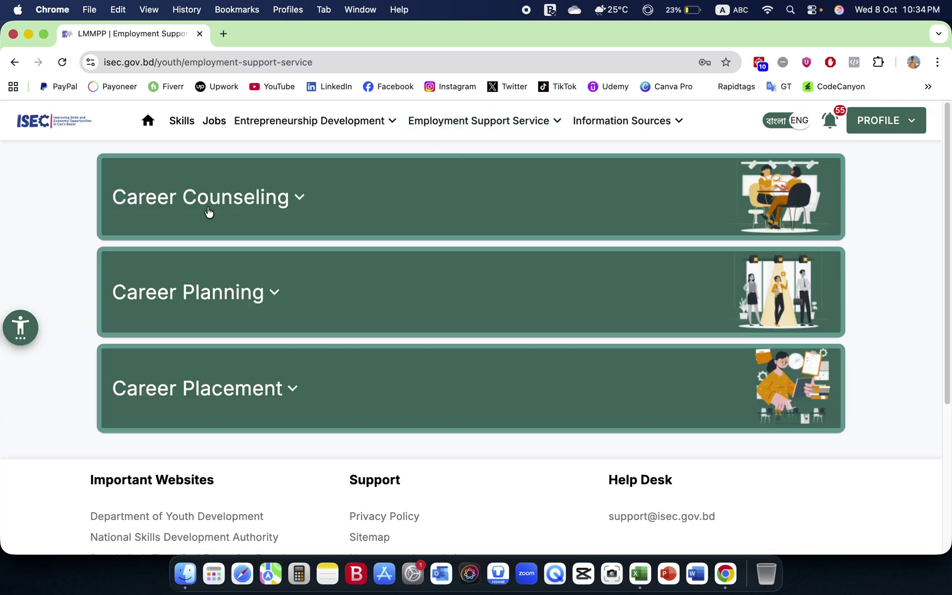
left_click(271, 206)
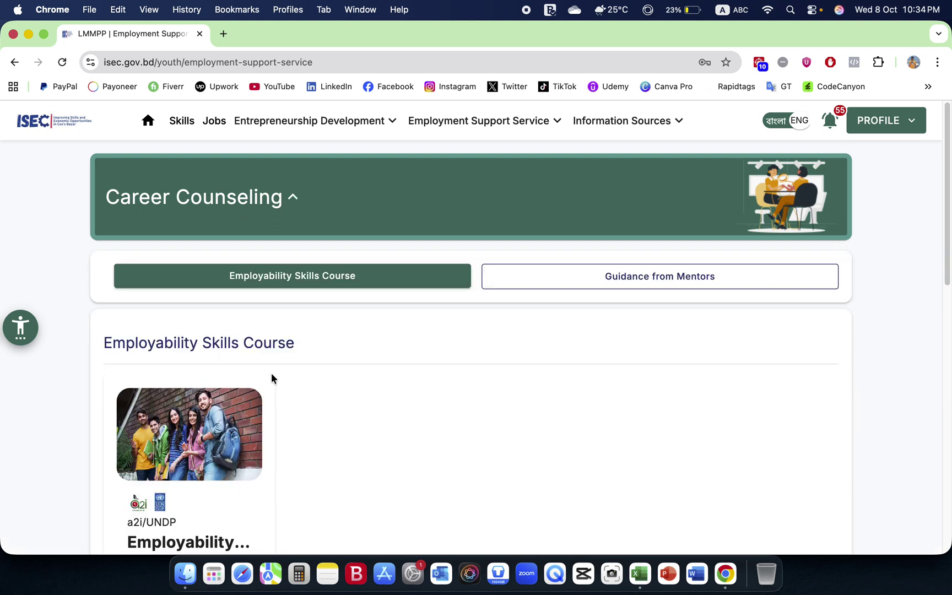
scroll(272, 378, "down", 3)
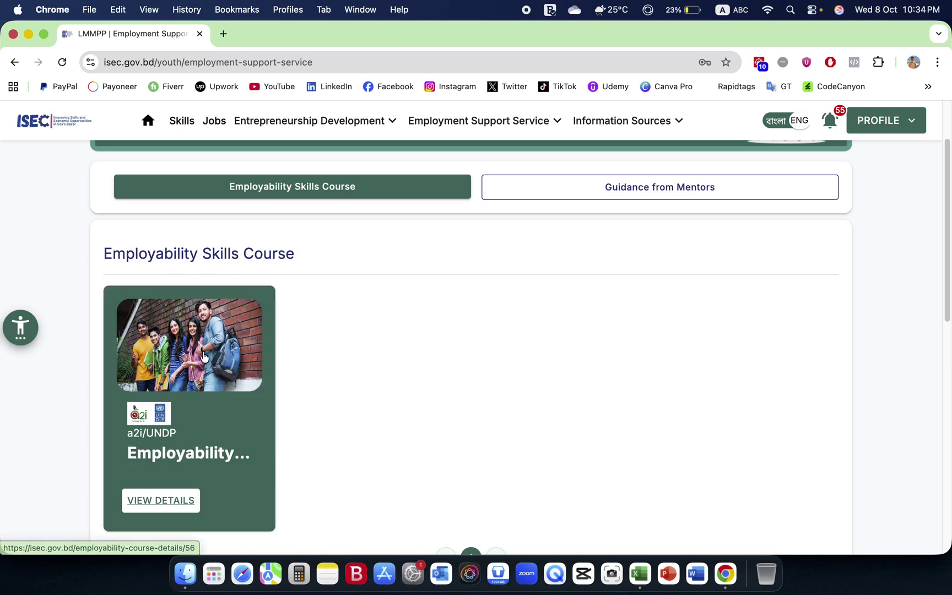
left_click(203, 355)
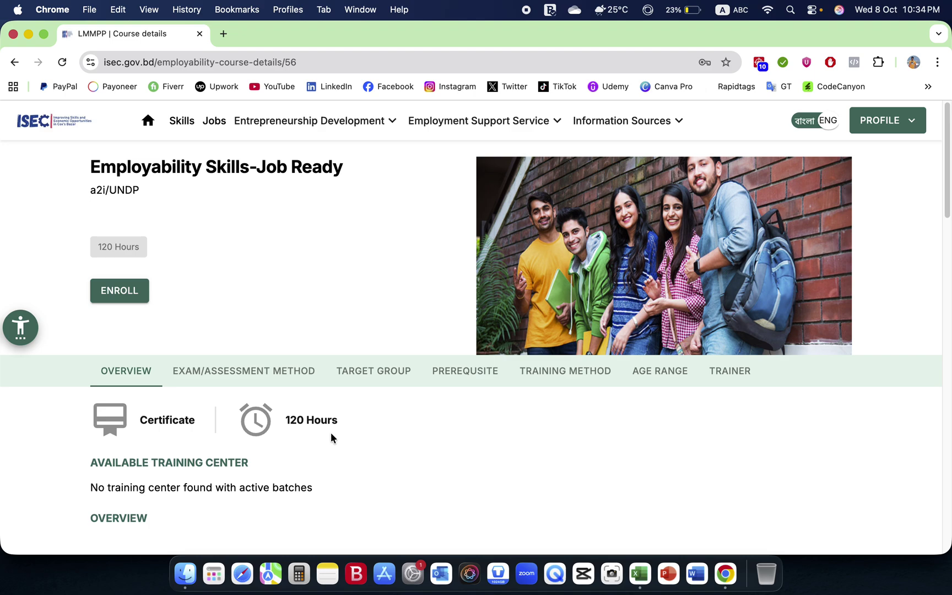
scroll(330, 438, "down", 10)
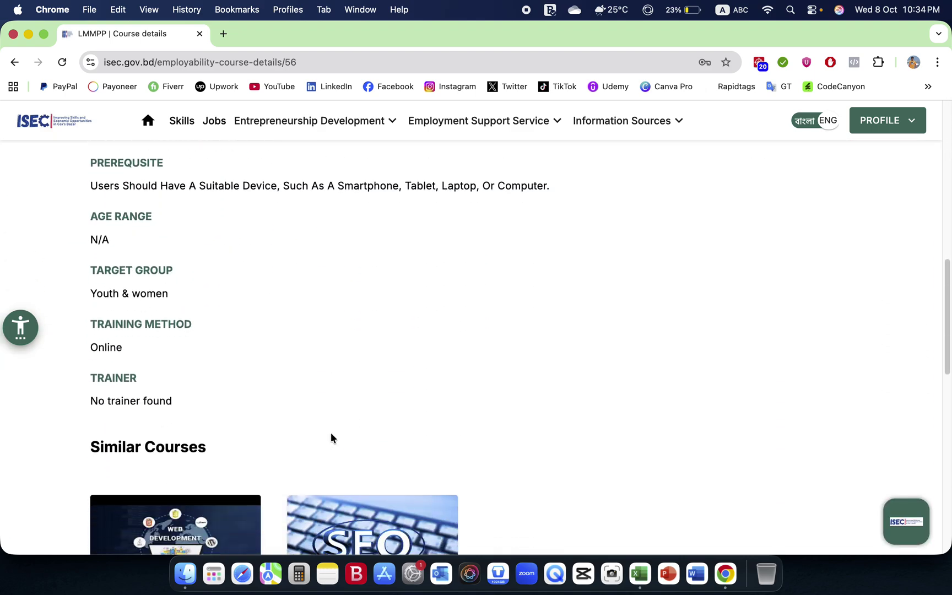
scroll(330, 437, "up", 10)
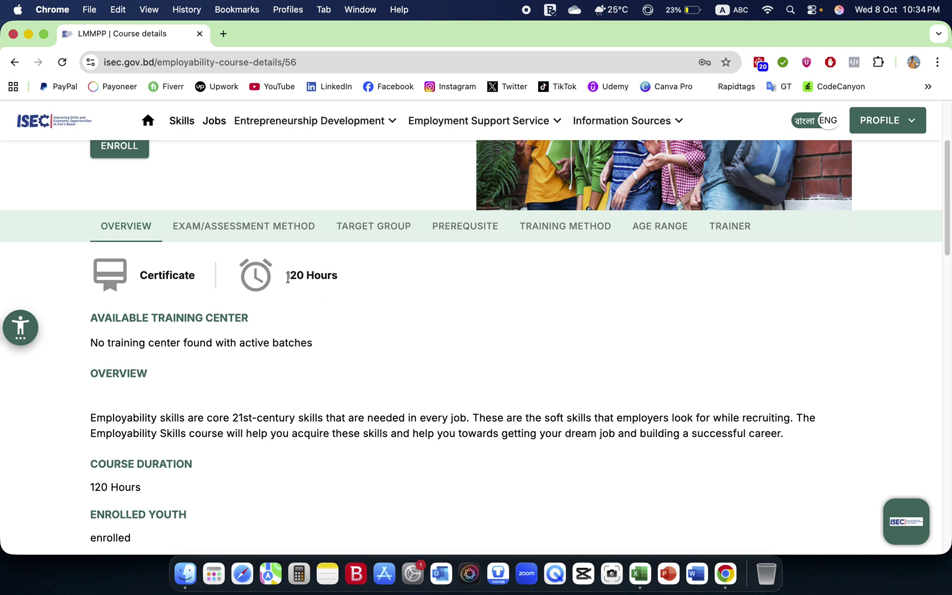
scroll(289, 340, "up", 5)
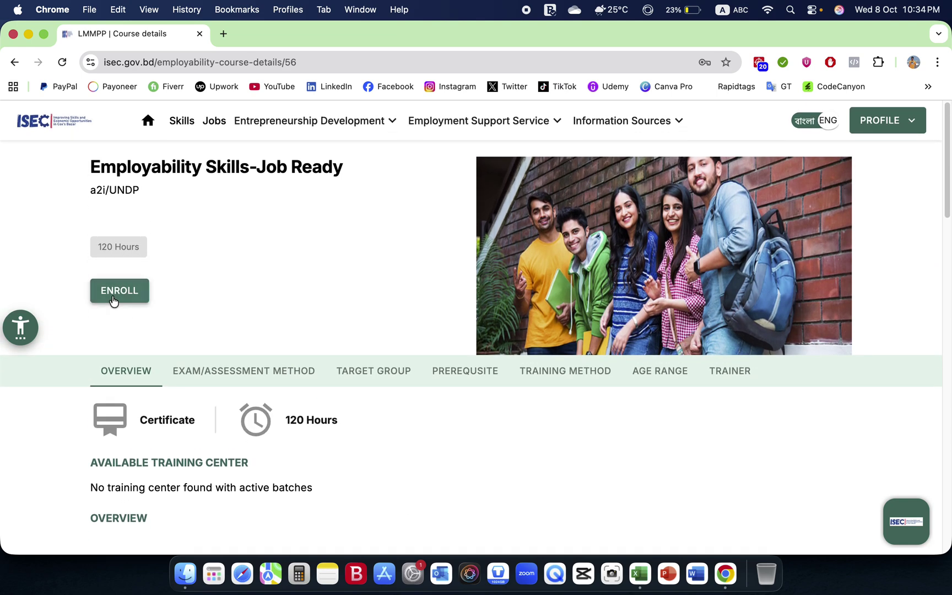
Start enrolling in the Employability Skills-Job Ready course and fill in the copied batch code.
left_click(113, 299)
left_click(361, 312)
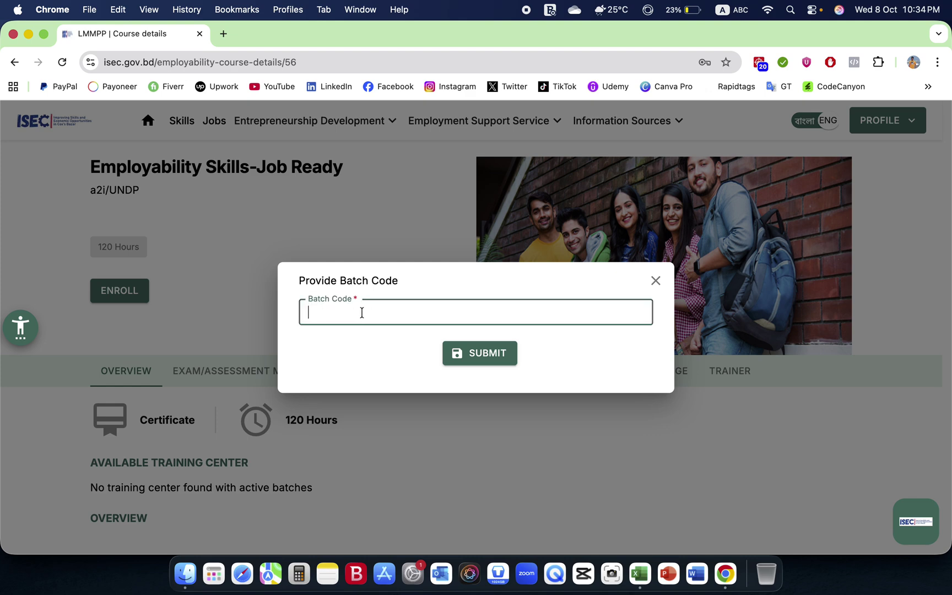
key("super+v")
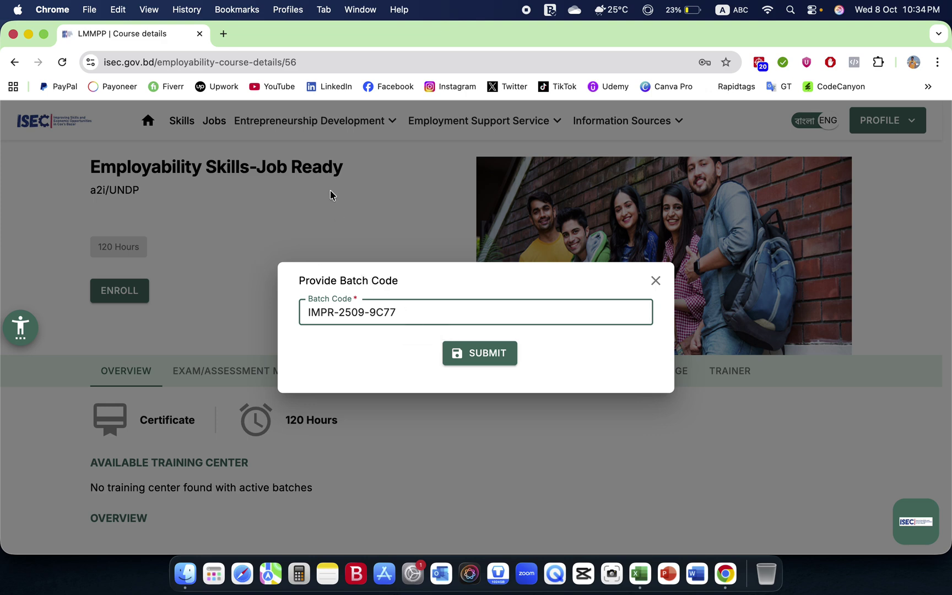
Switch back to the Chrome profile showing the Wadhwani Skilling Invite Students page and clear the batch code selection.
left_click(284, 10)
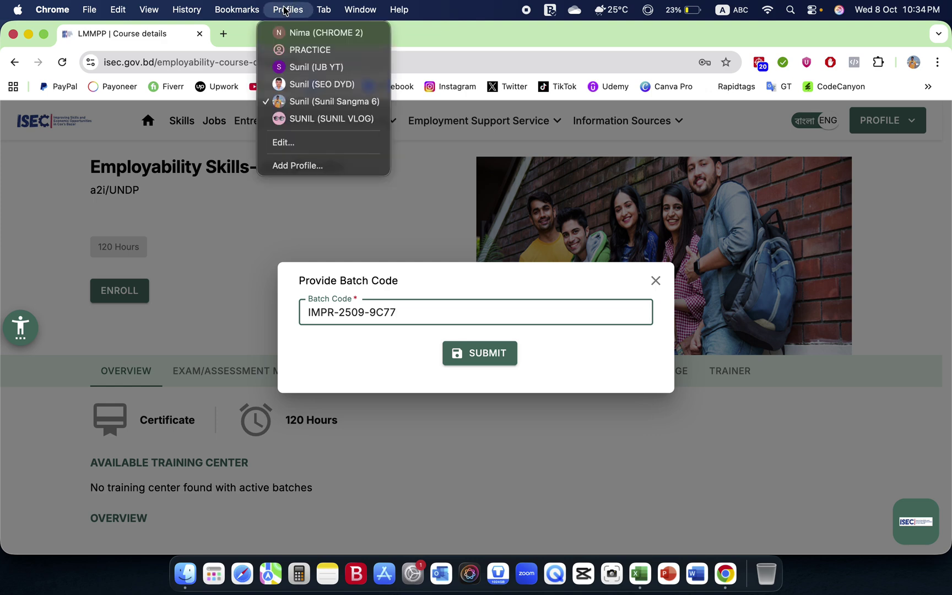
left_click(306, 84)
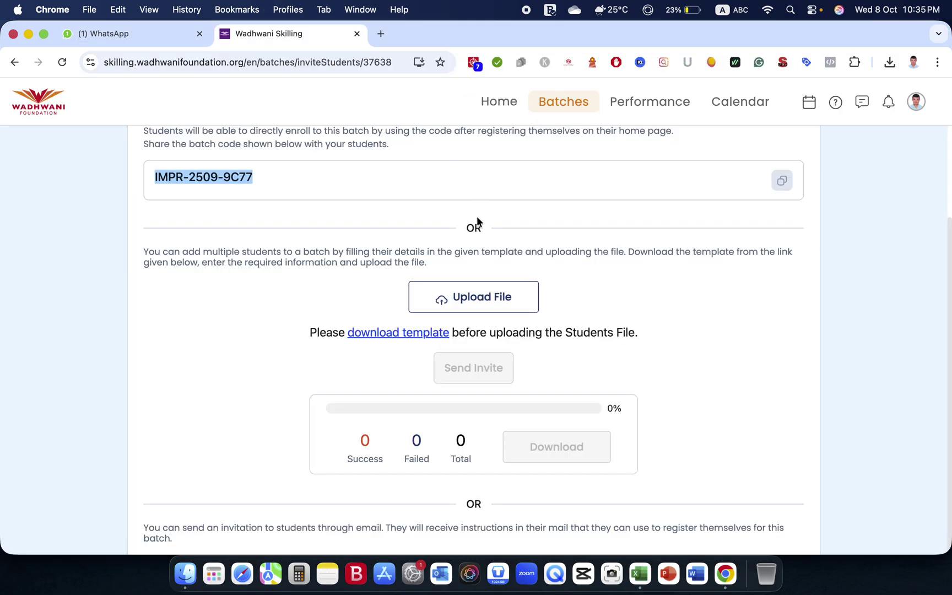
left_click(301, 188)
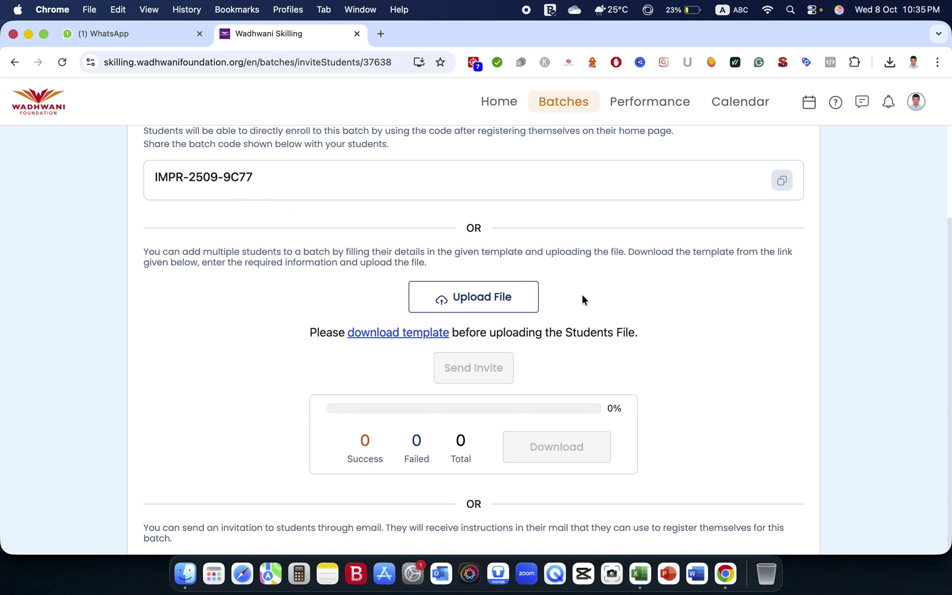
Download the bulk student upload template and show the downloaded WO-Stu-BU-V1 (1).xlsx in its folder.
scroll(495, 311, "down", 1)
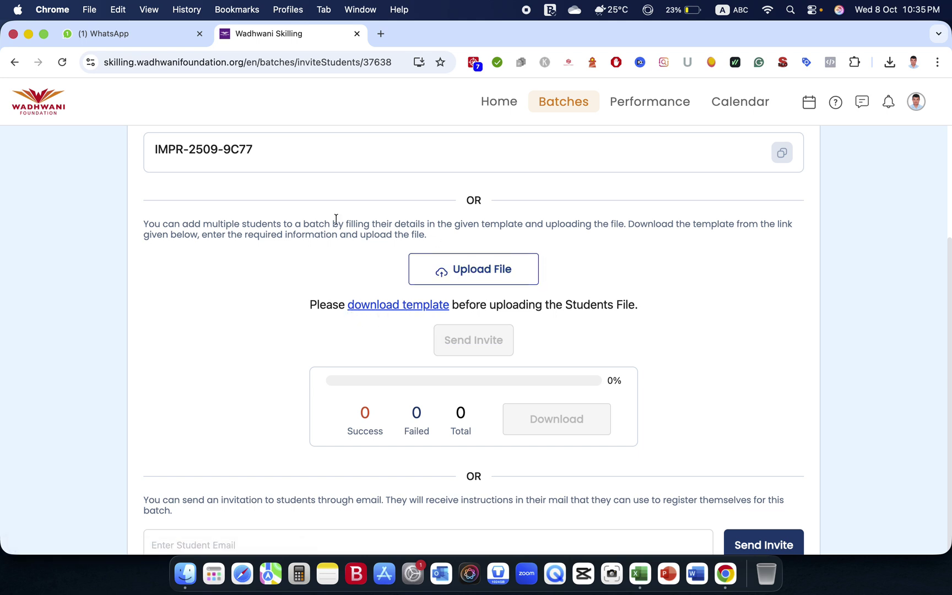
scroll(336, 219, "down", 1)
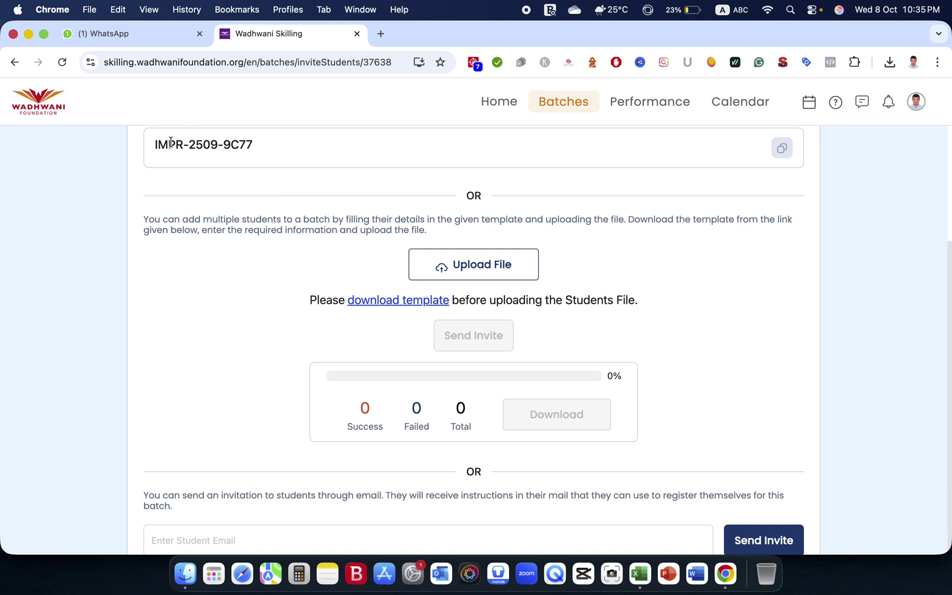
scroll(552, 314, "down", 1)
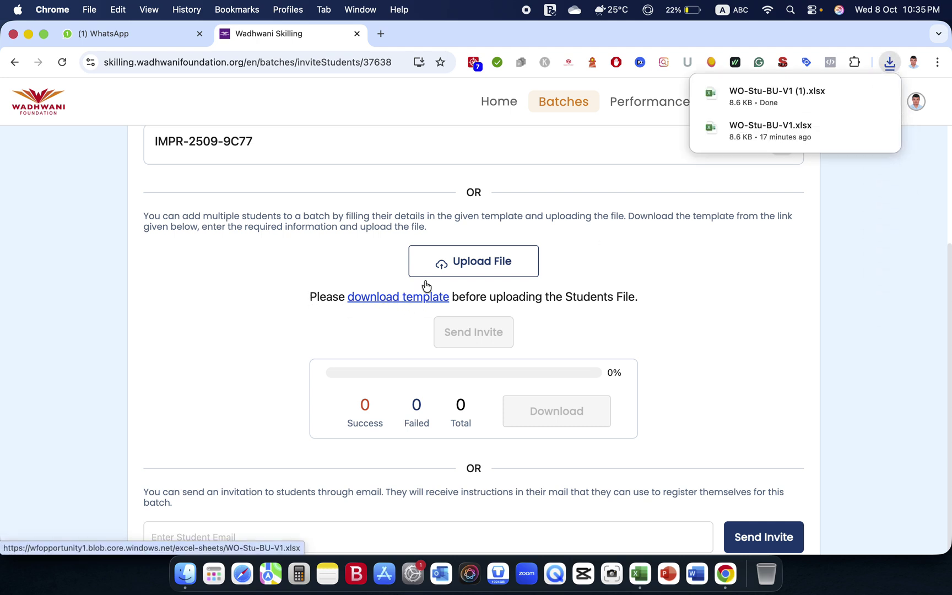
left_click(852, 95)
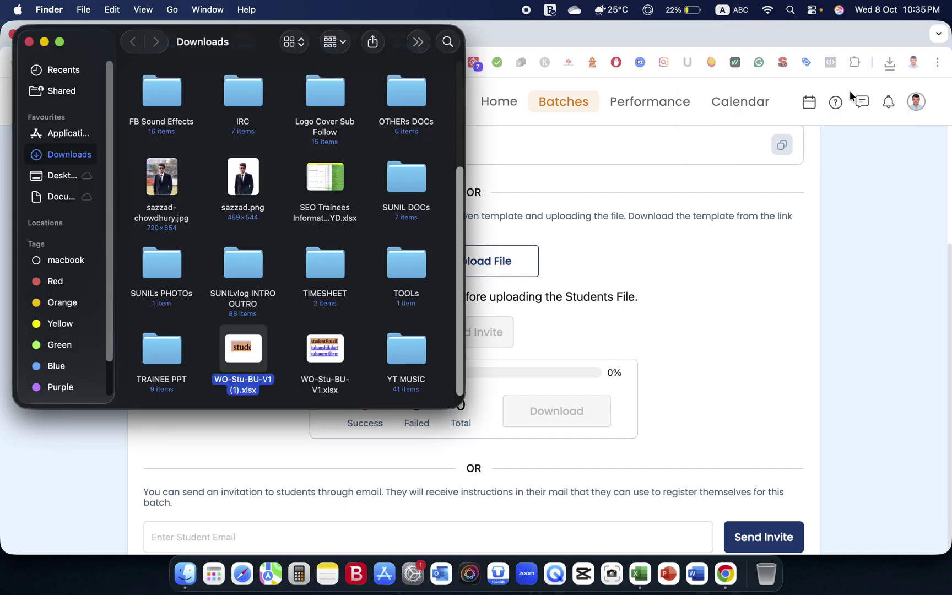
Review the studentEmailIds column in WO-Stu-BU-V1.xlsx in Excel and save and close the workbook.
double_click(313, 355)
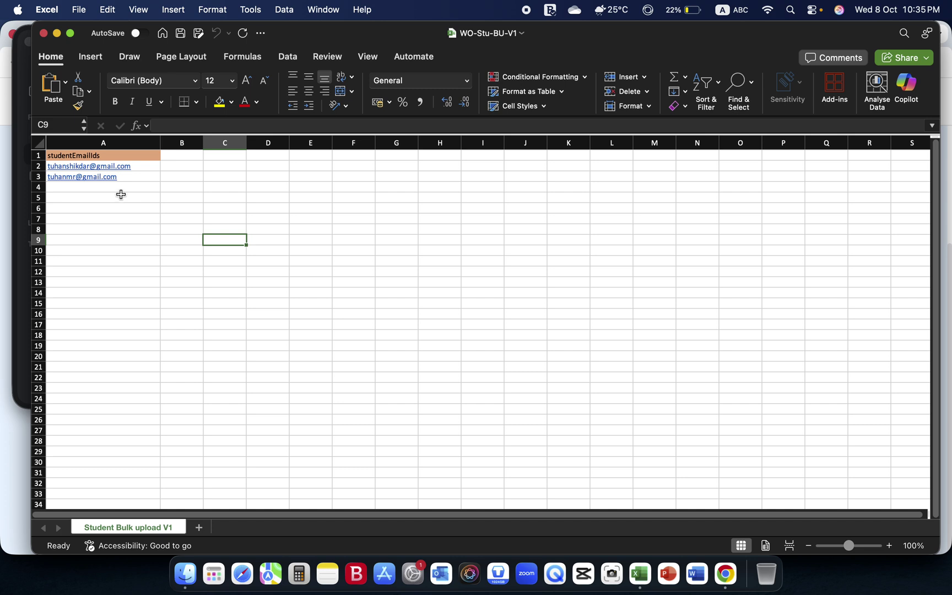
left_click(119, 188)
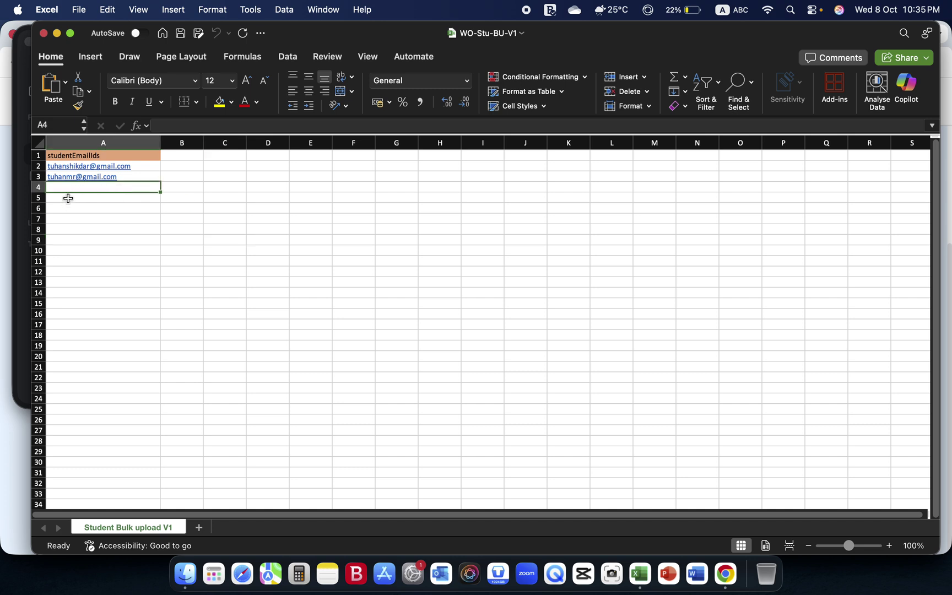
left_click(67, 198)
left_click(67, 217)
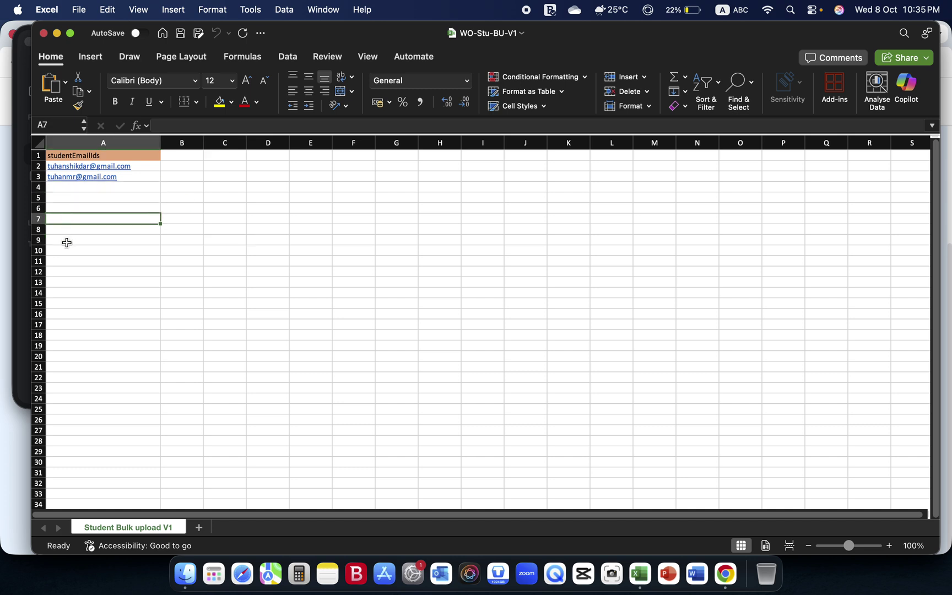
left_click(67, 243)
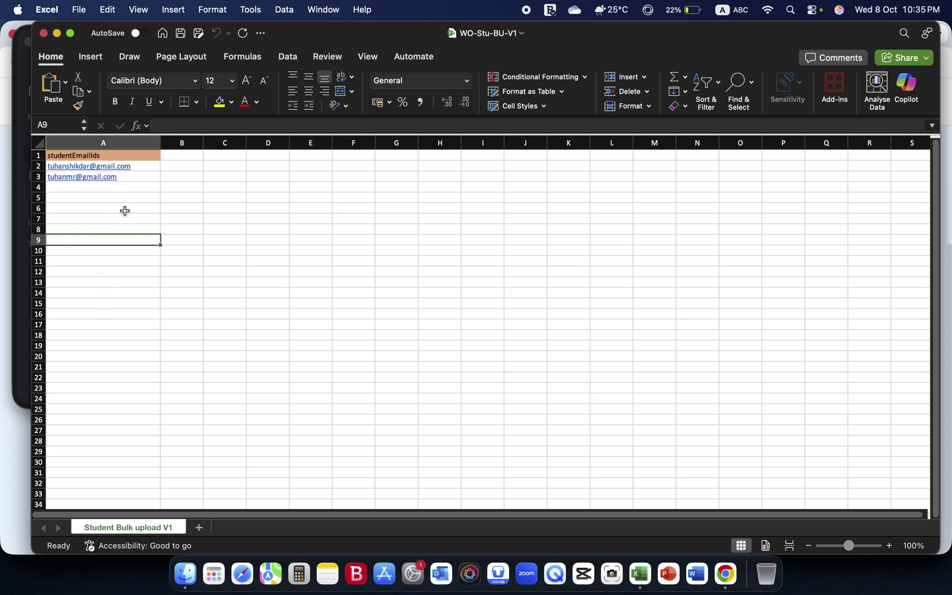
key("super+s")
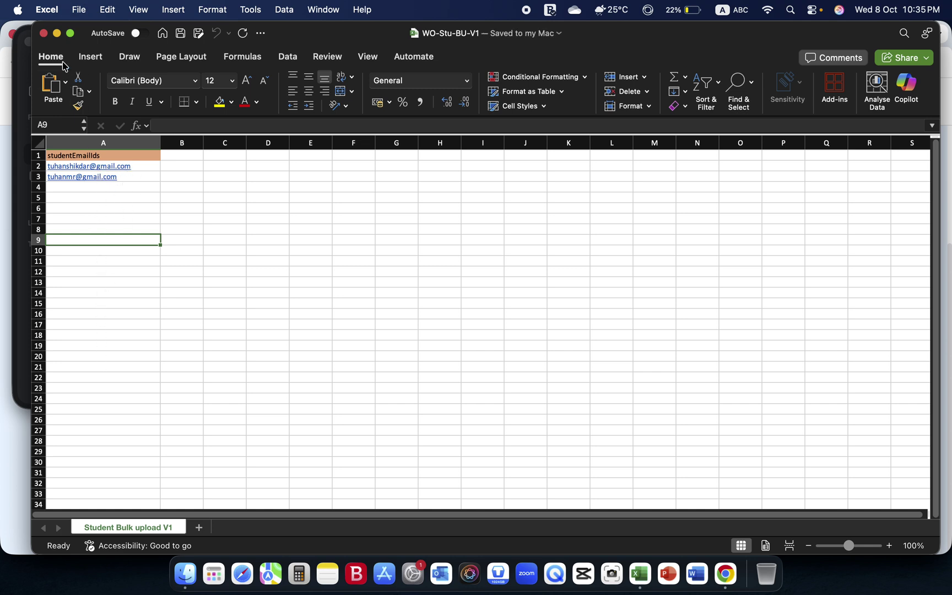
left_click(43, 34)
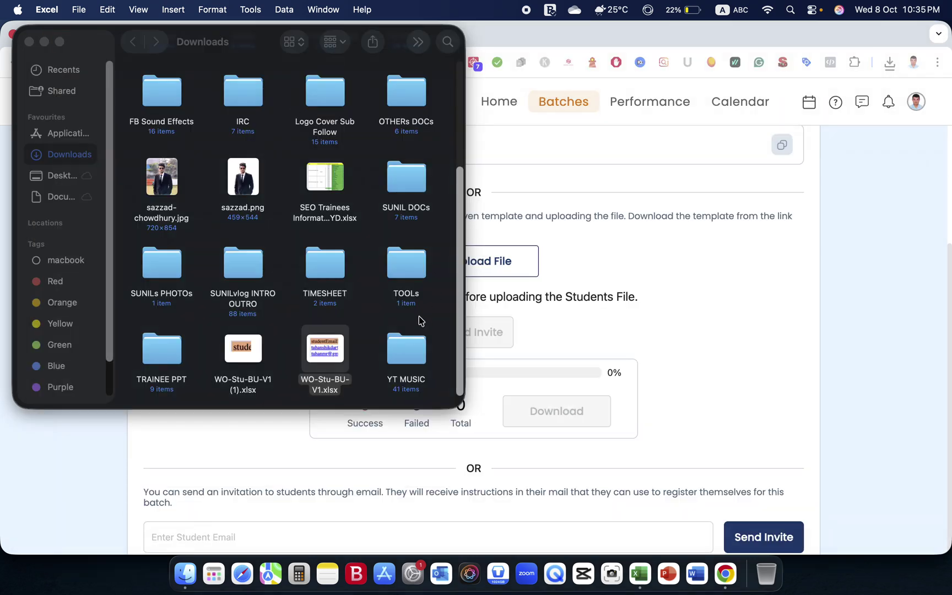
Return to the Invite Students page in Chrome and upload WO-Stu-BU-V1.xlsx from the Downloads folder.
left_click(363, 327)
left_click(562, 256)
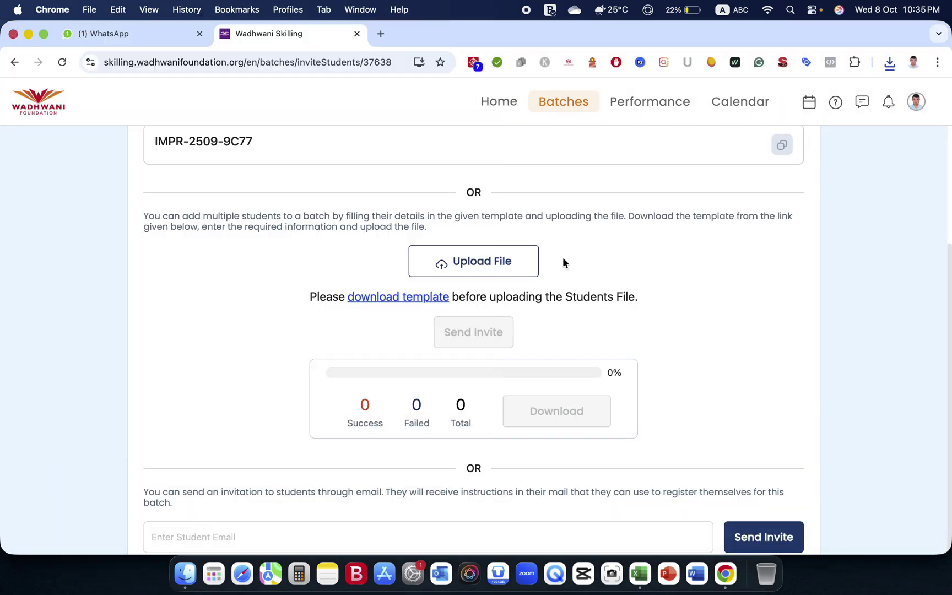
scroll(562, 256, "down", 1)
scroll(563, 257, "up", 2)
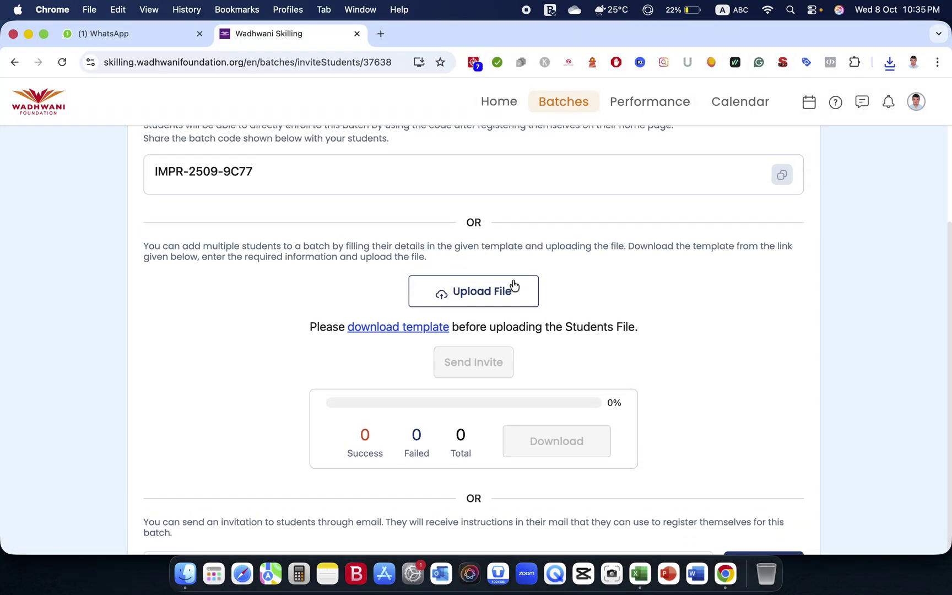
left_click(467, 296)
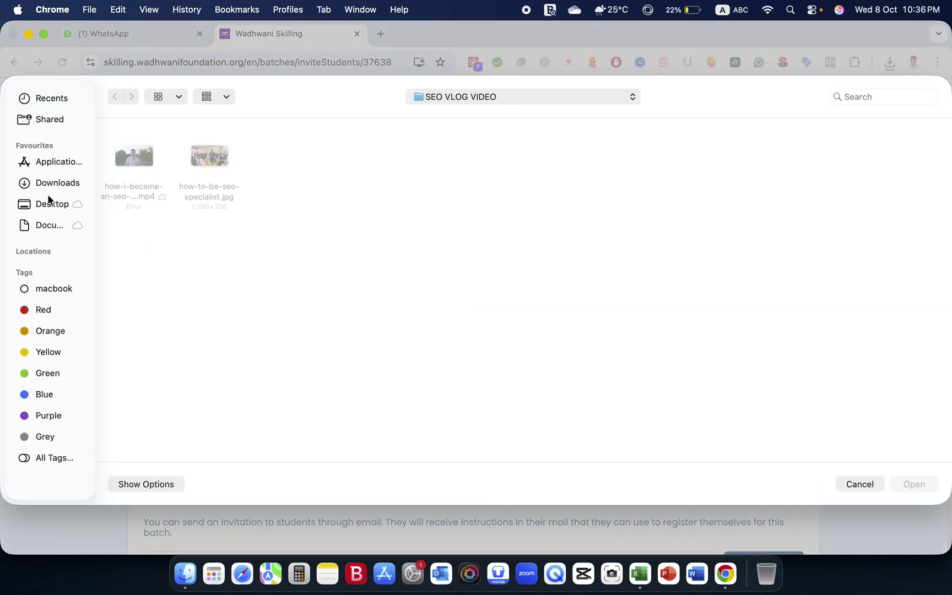
left_click(53, 183)
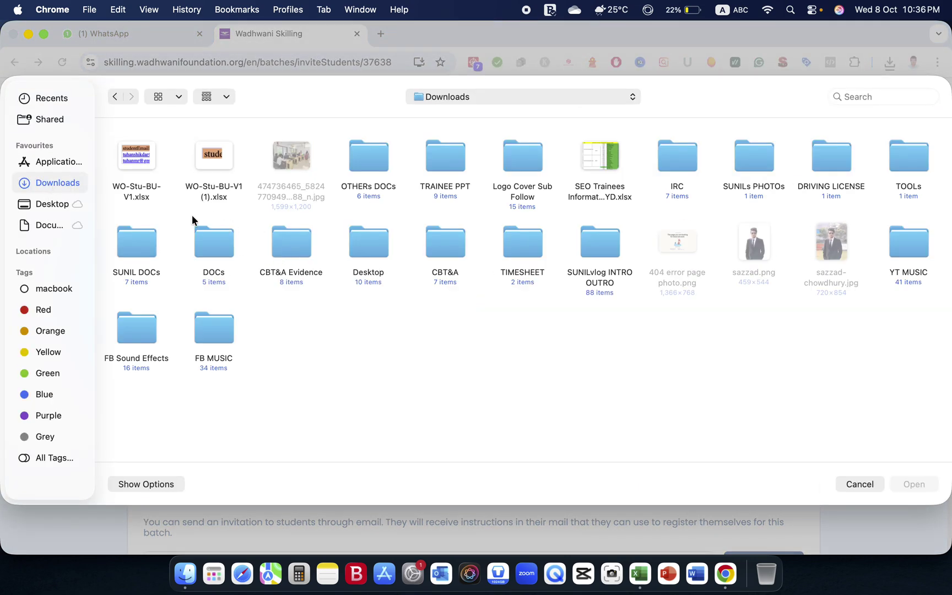
double_click(137, 159)
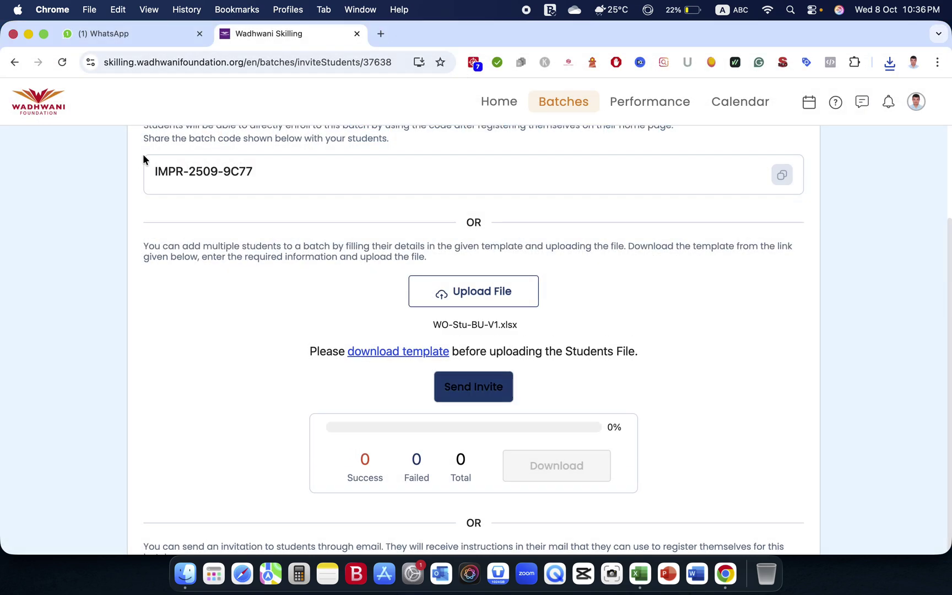
Send the bulk invitation to the students in the uploaded file and review the invite summary.
scroll(473, 363, "down", 3)
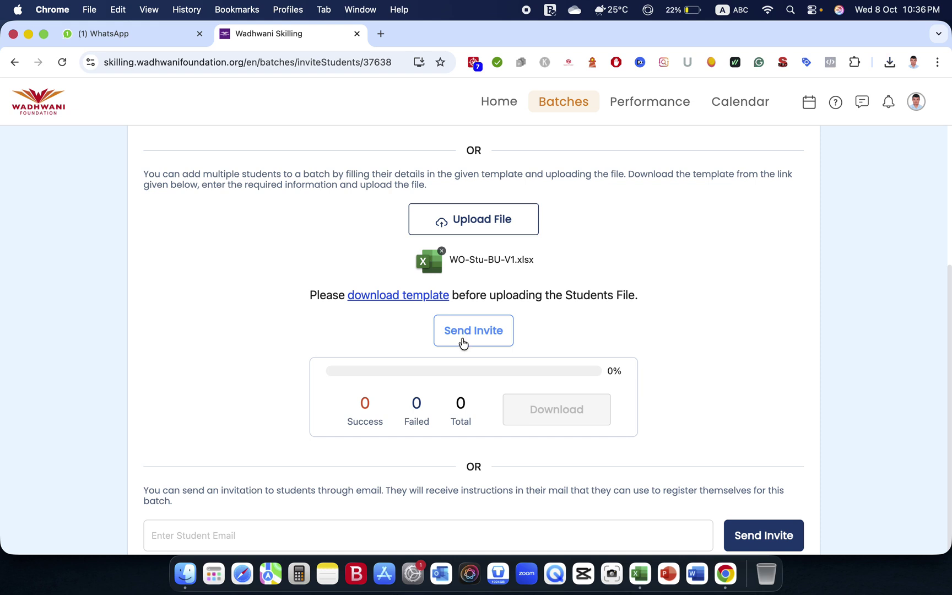
left_click(463, 341)
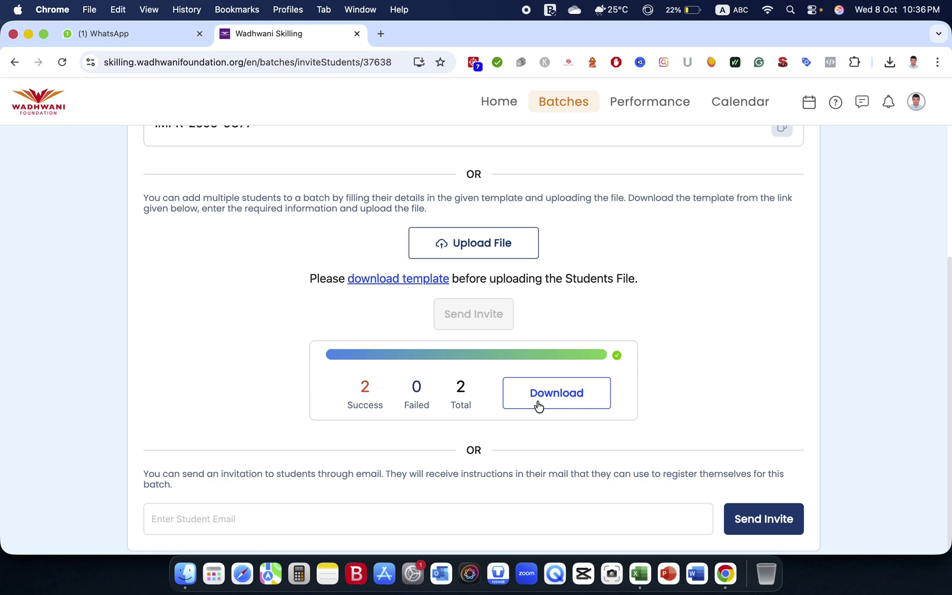
scroll(542, 404, "up", 3)
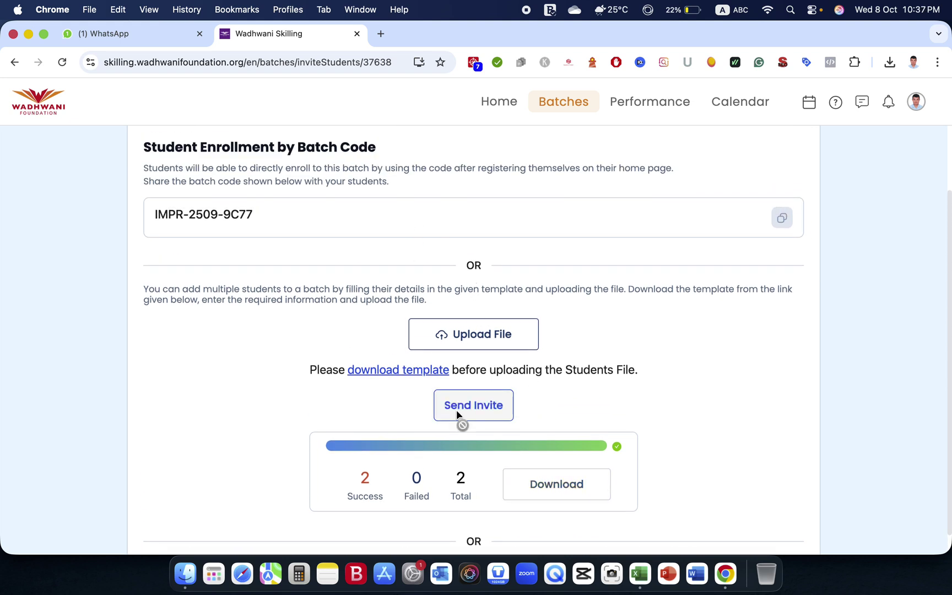
scroll(456, 409, "down", 3)
Switch to WhatsApp Web and copy the first e-mail address the student sent in today's chat.
left_click(293, 515)
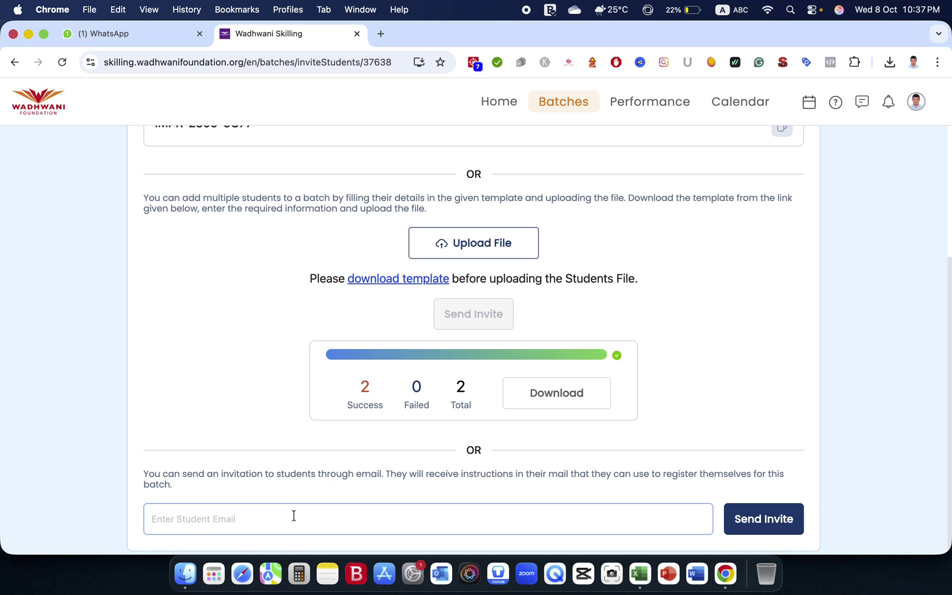
left_click(293, 515)
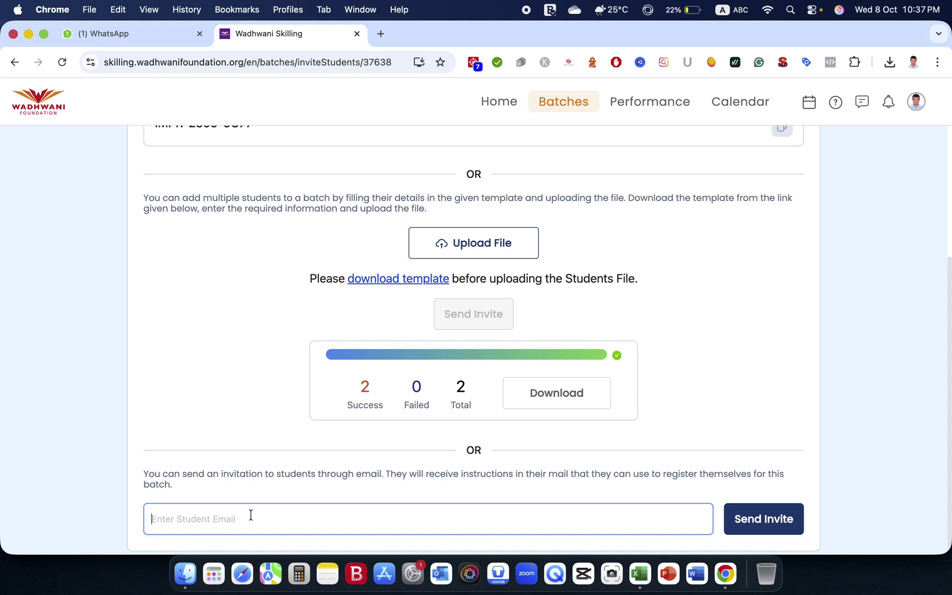
left_click(188, 520)
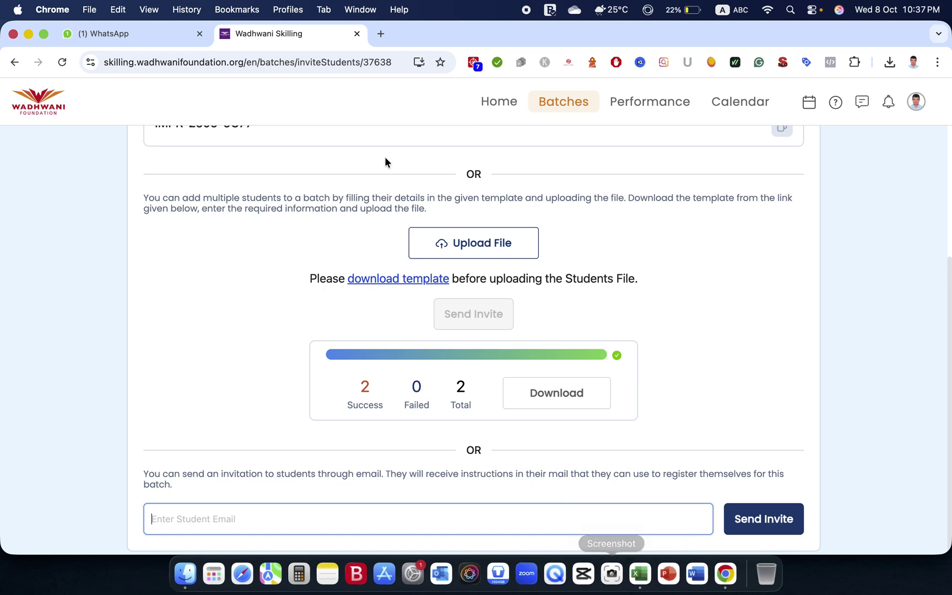
left_click(156, 34)
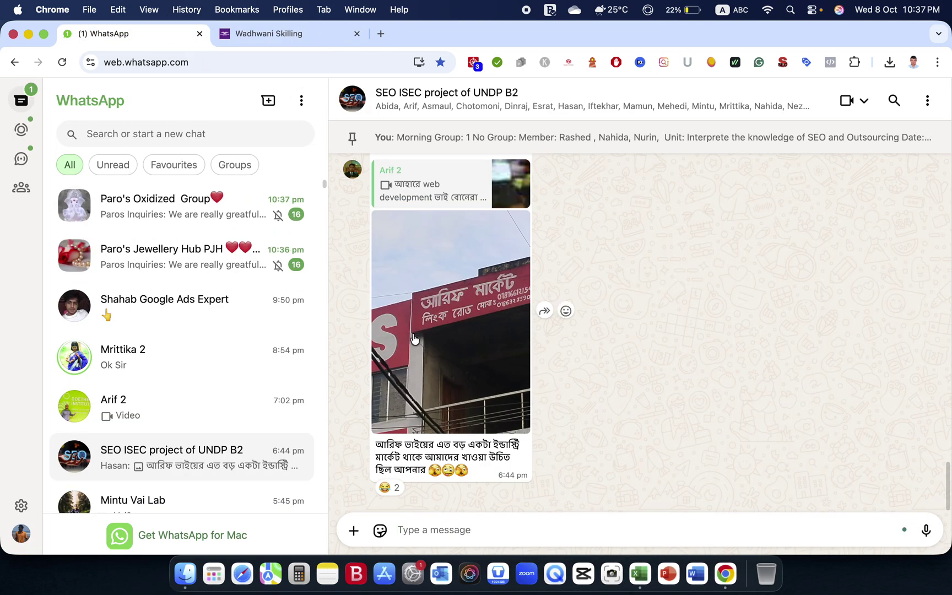
scroll(179, 340, "down", 3)
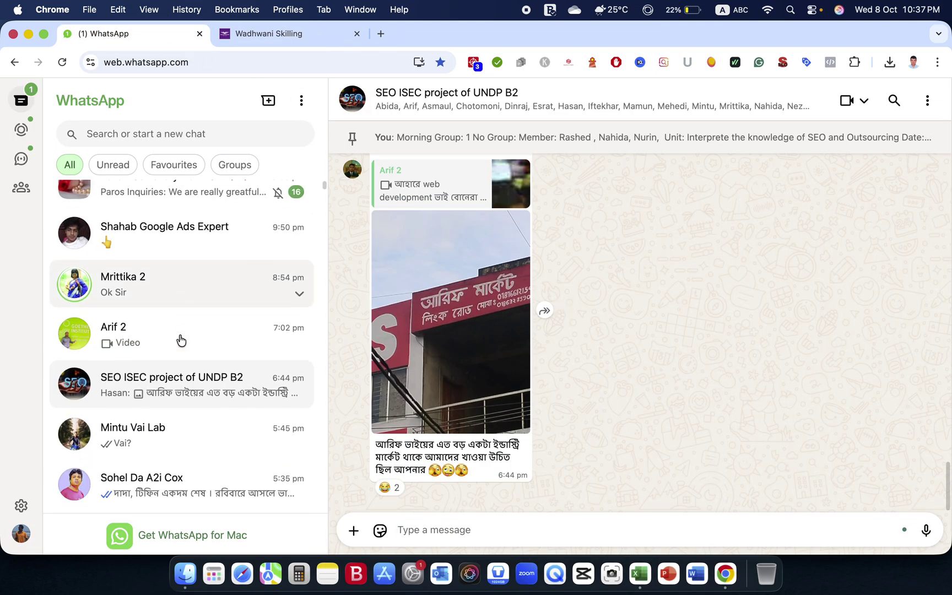
scroll(176, 390, "down", 8)
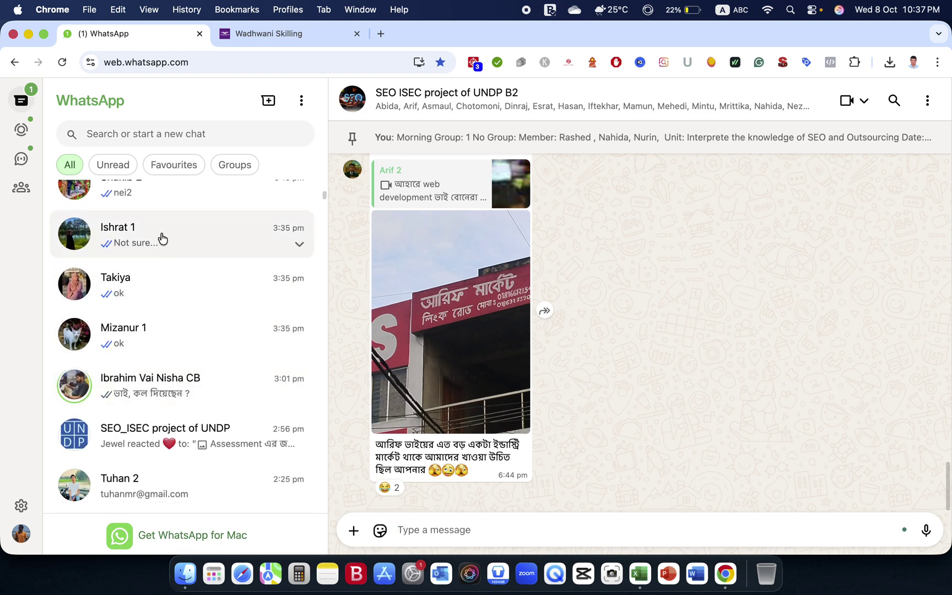
scroll(161, 238, "down", 4)
scroll(161, 238, "down", 1)
left_click(157, 278)
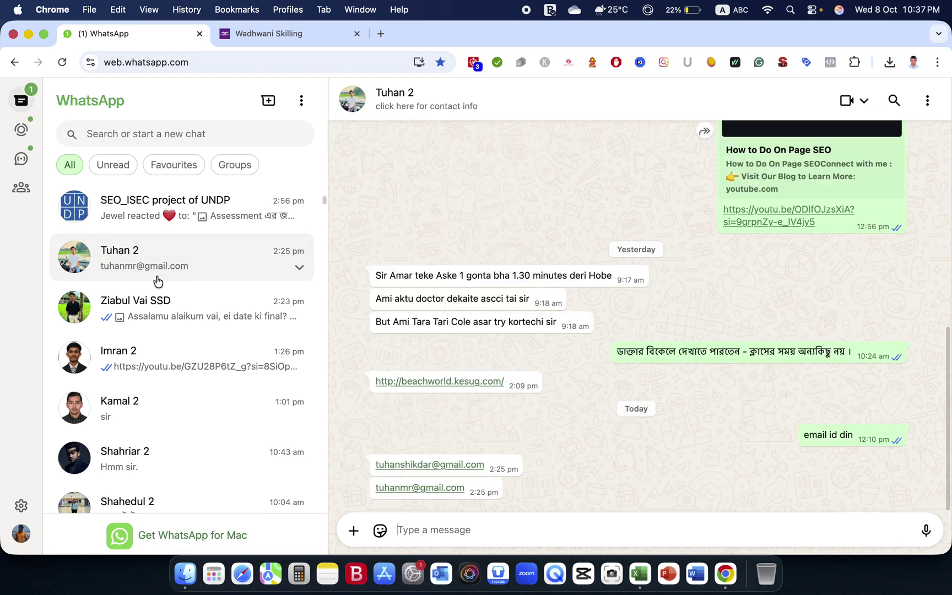
double_click(424, 465)
right_click(422, 464)
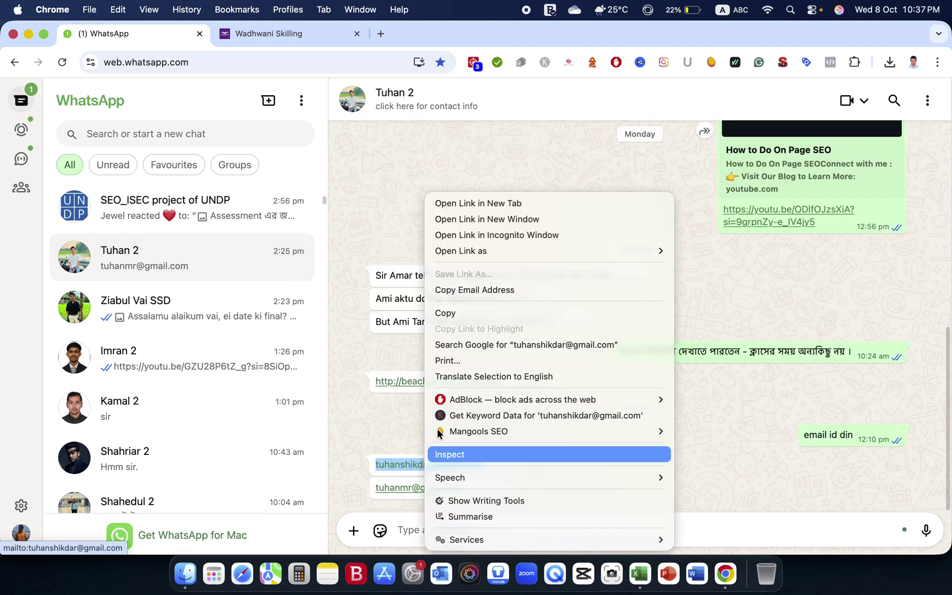
left_click(456, 312)
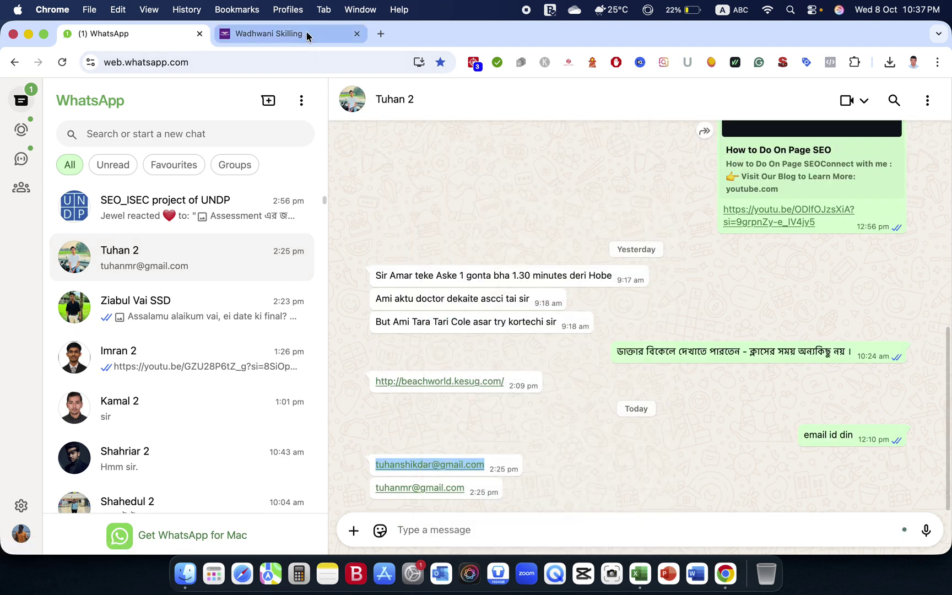
Return to the Invite Students page, fill in the copied student e-mail, and send the individual invitation.
left_click(308, 34)
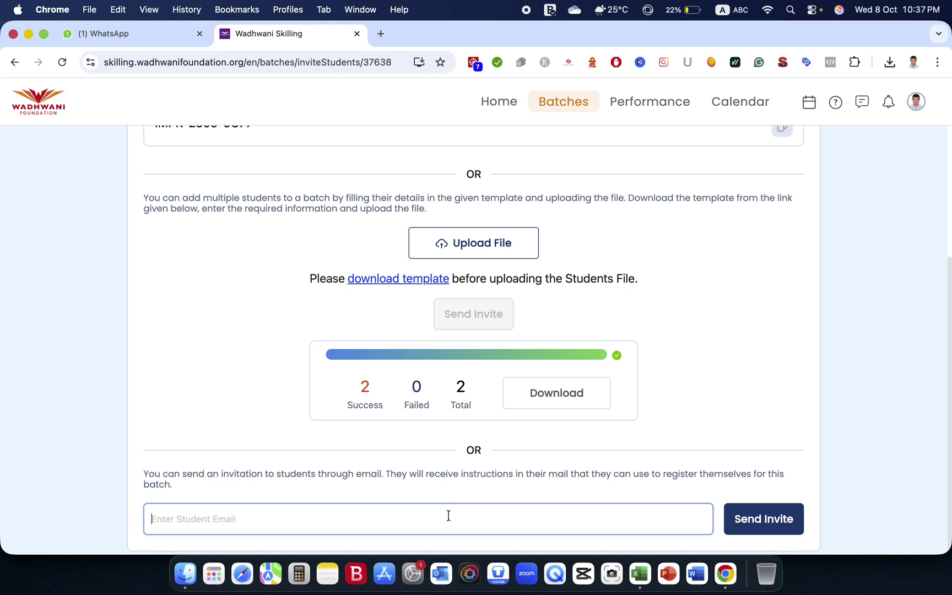
key("super+v")
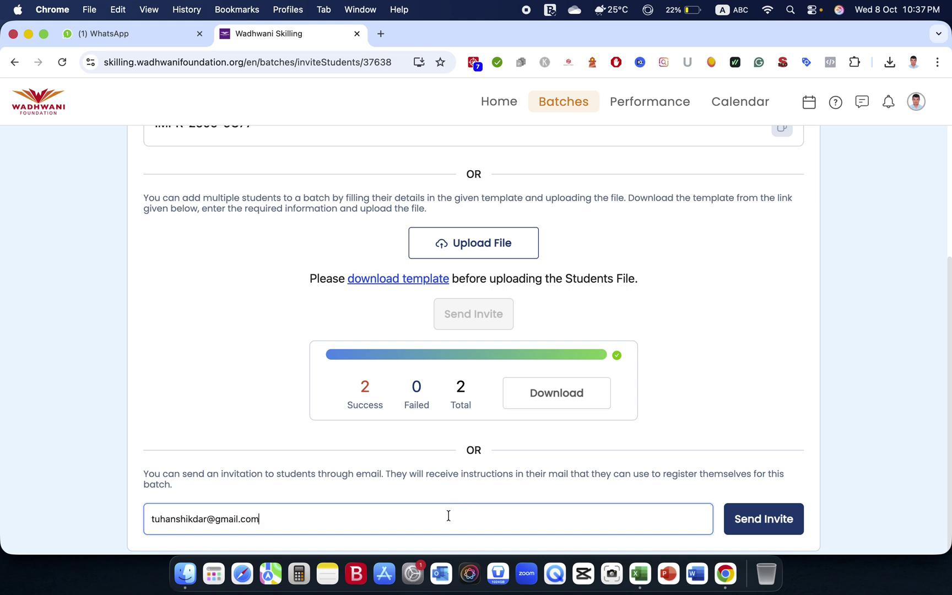
left_click(763, 533)
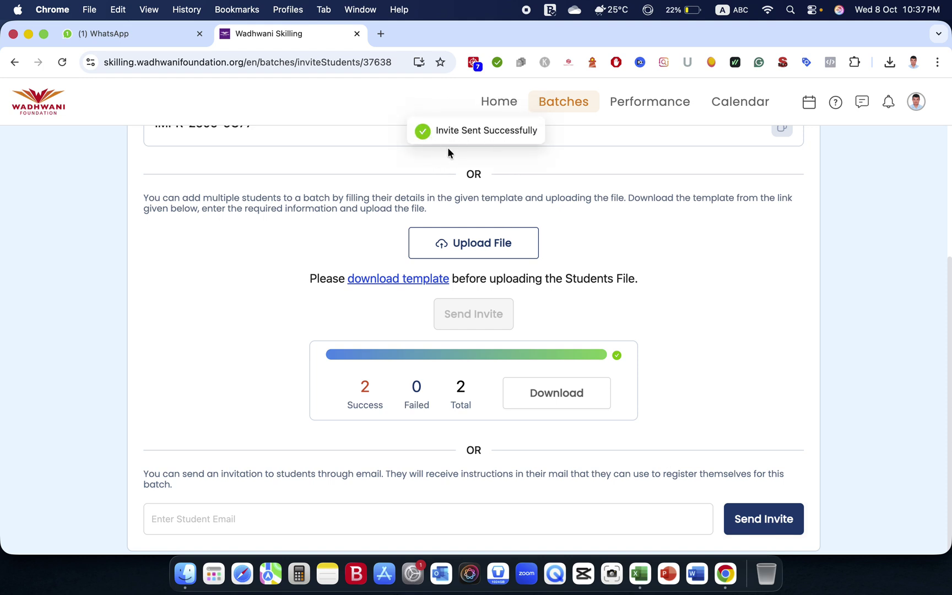
Review the three enrollment options on the Invite Students page: batch code, bulk file upload, and individual e-mail invitation.
scroll(470, 214, "up", 5)
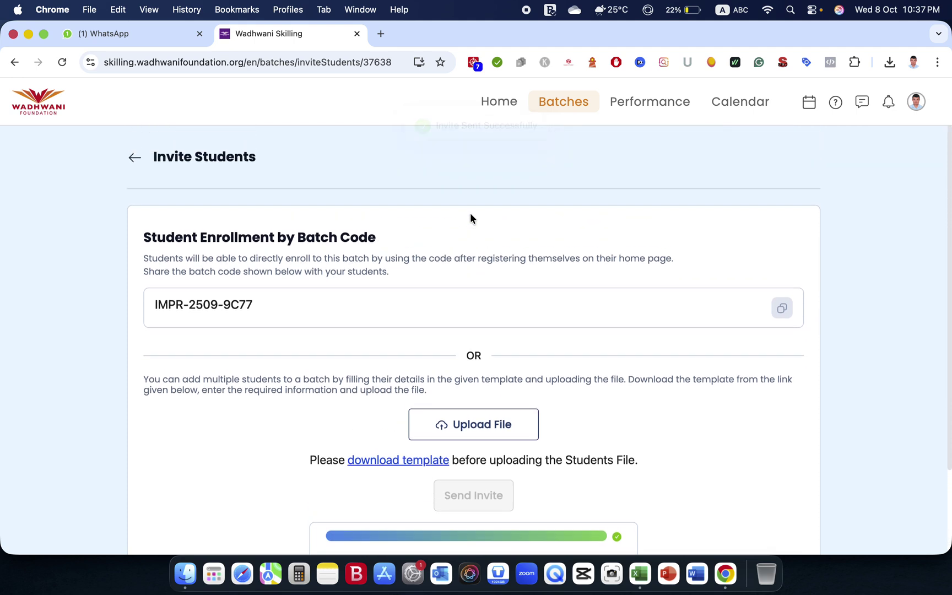
scroll(470, 212, "down", 1)
scroll(469, 213, "up", 1)
scroll(419, 337, "down", 5)
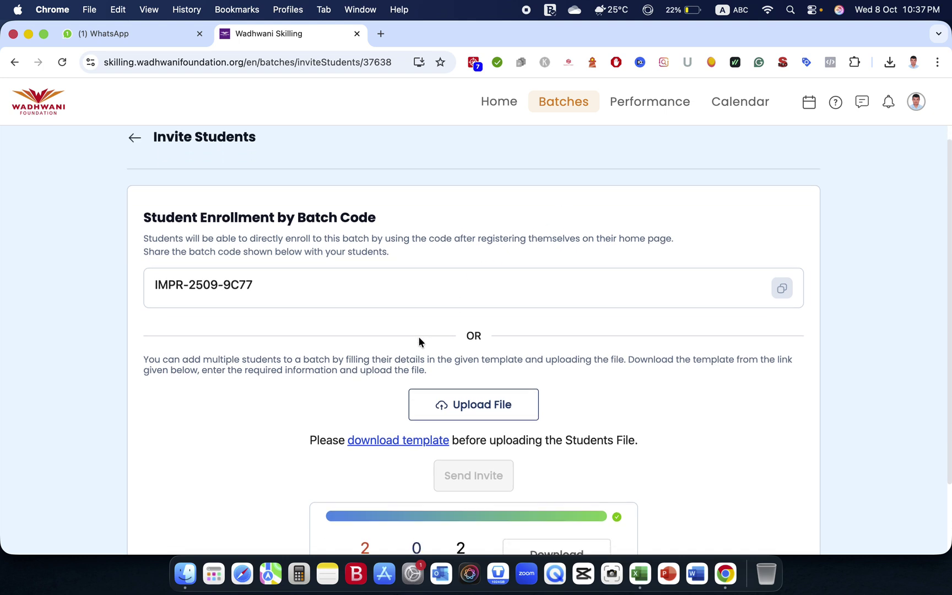
scroll(419, 342, "down", 1)
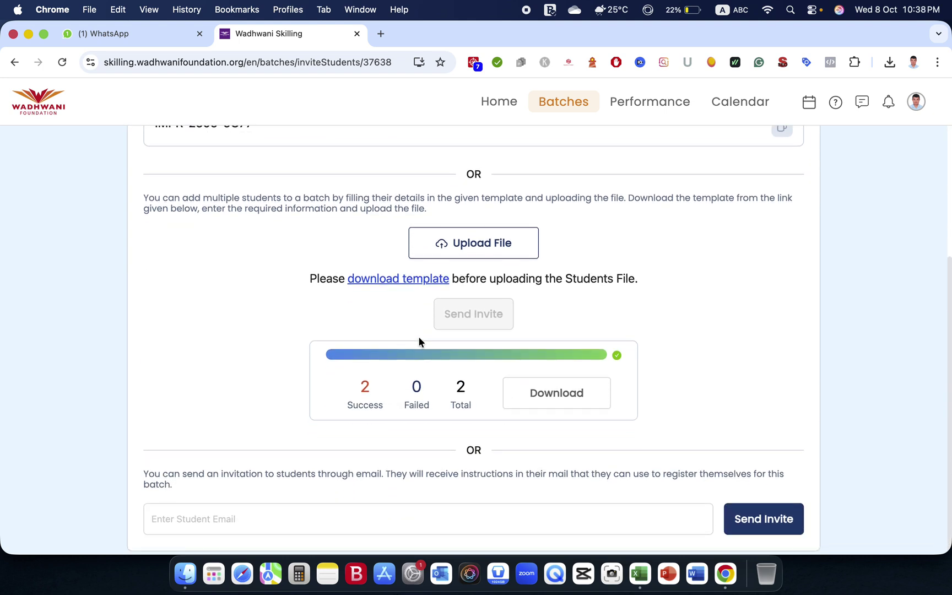
scroll(419, 341, "up", 5)
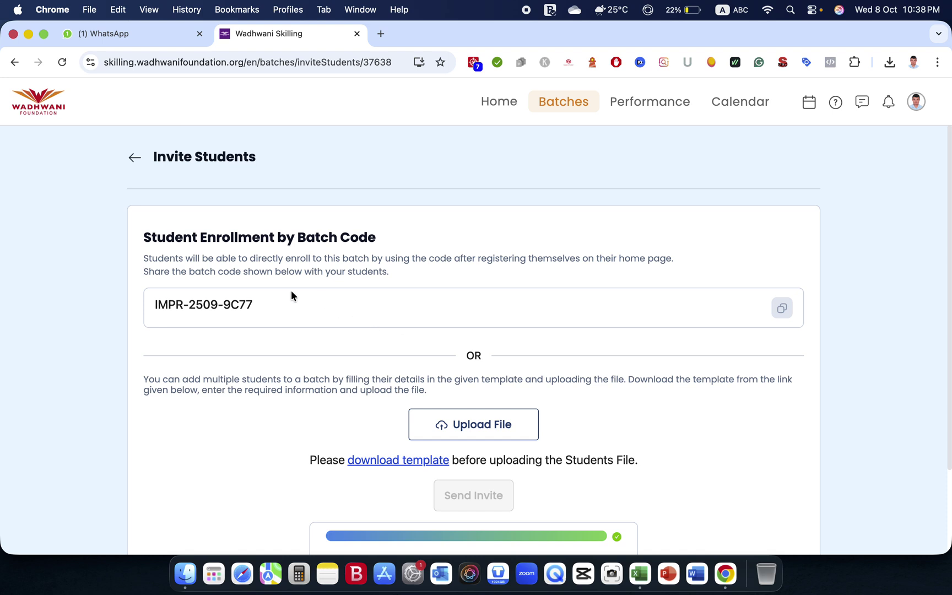
scroll(283, 316, "down", 3)
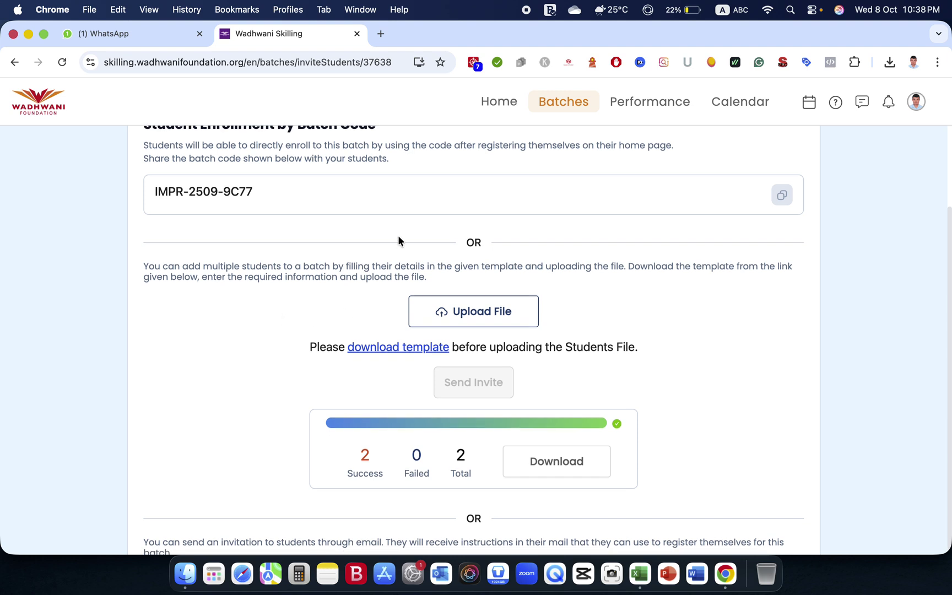
scroll(451, 307, "up", 2)
scroll(452, 306, "up", 1)
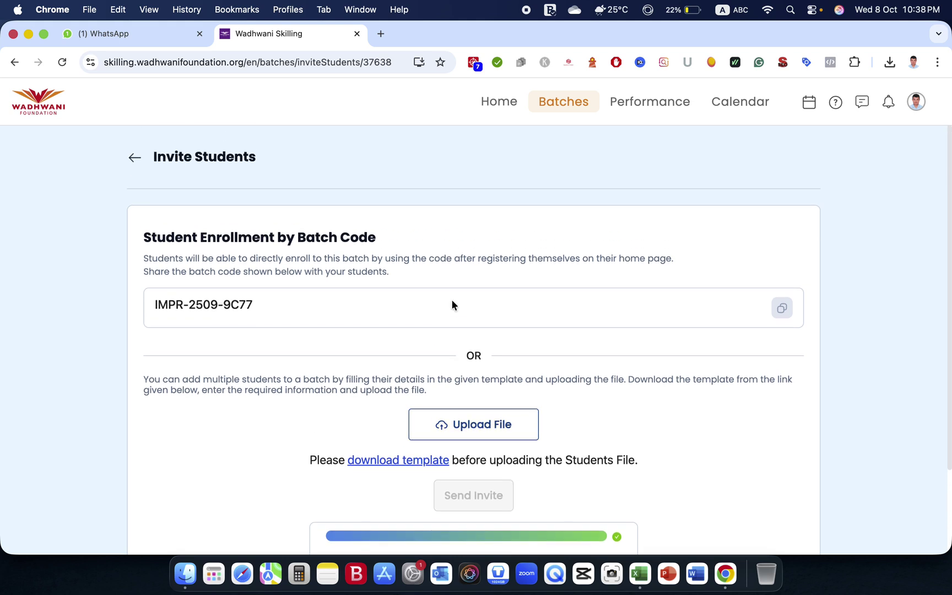
scroll(360, 390, "down", 4)
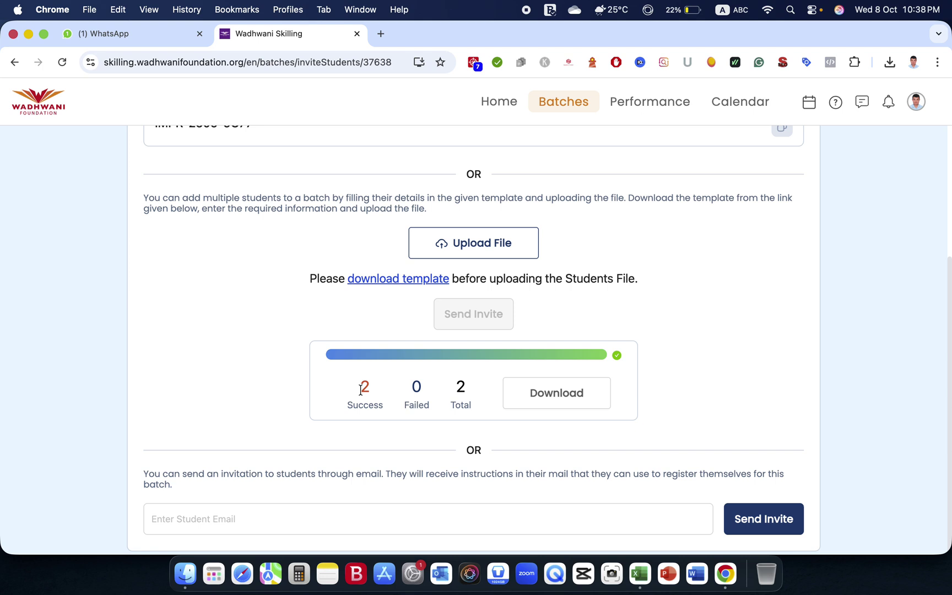
scroll(360, 389, "up", 3)
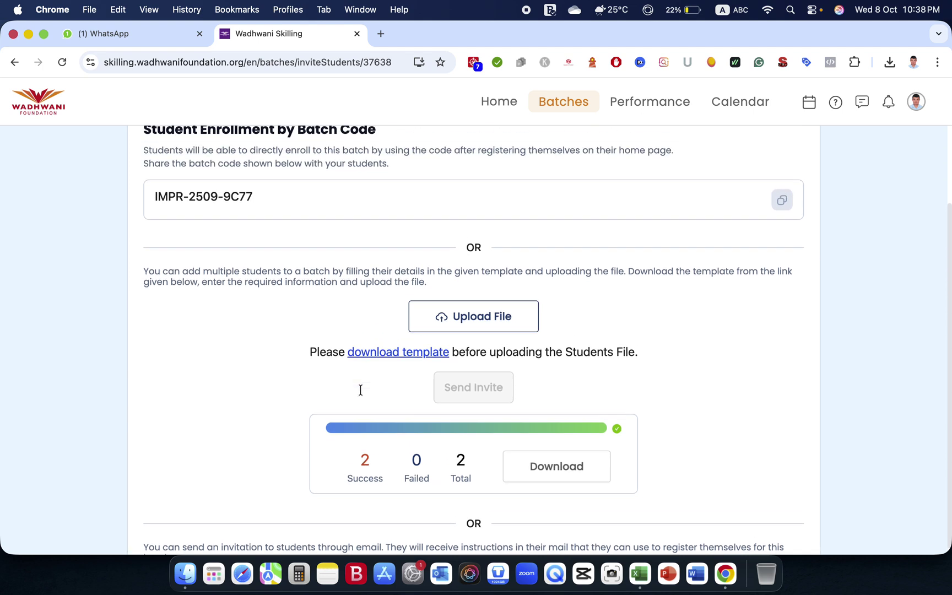
scroll(360, 393, "up", 2)
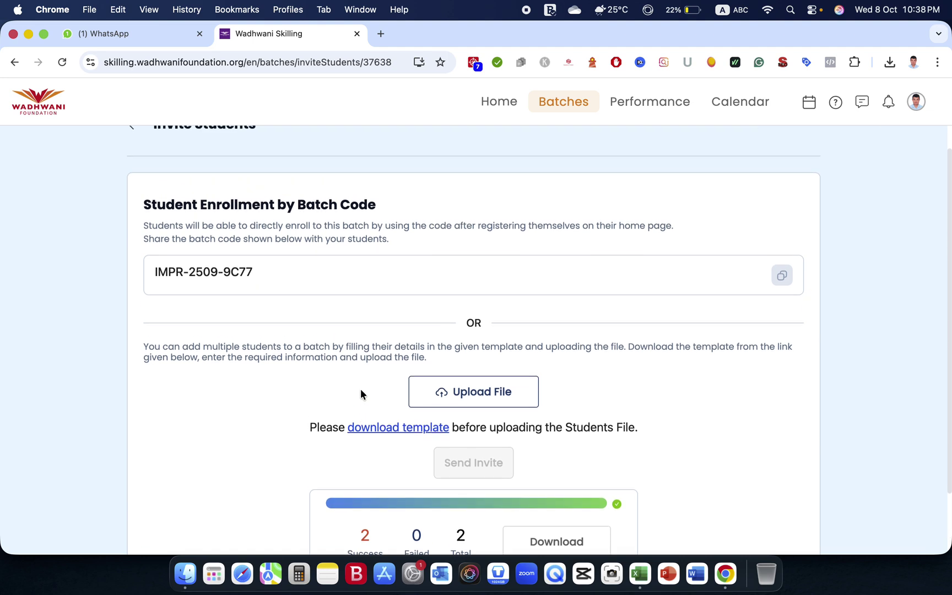
scroll(361, 393, "up", 1)
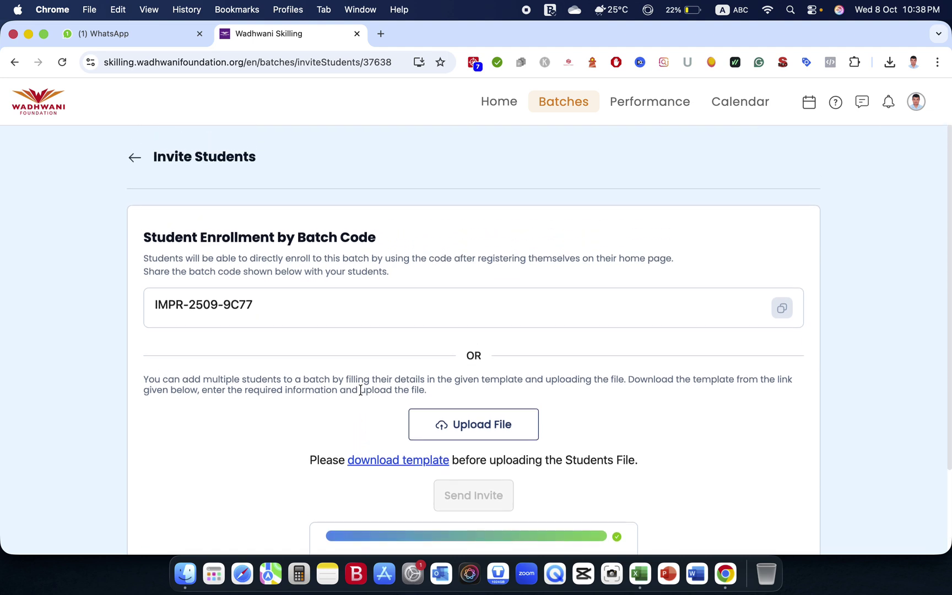